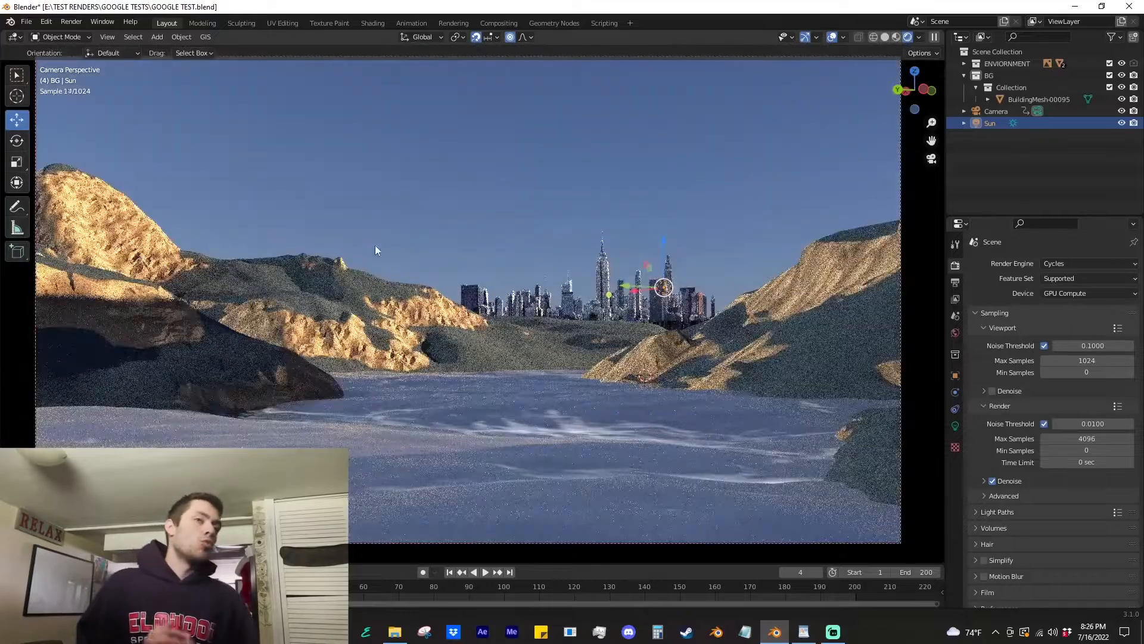
Step: Preview the scene in Eevee, then return the render engine to Cycles and enable viewport denoising
left_click(1067, 264)
left_click(1053, 277)
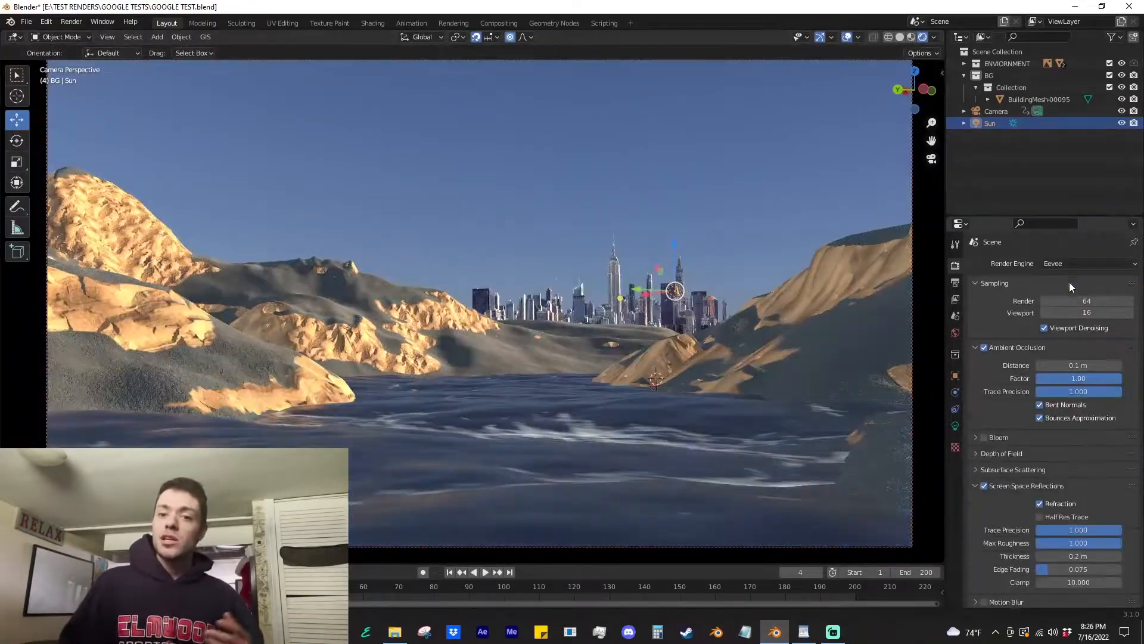
left_click(1066, 263)
left_click(1053, 304)
left_click(993, 391)
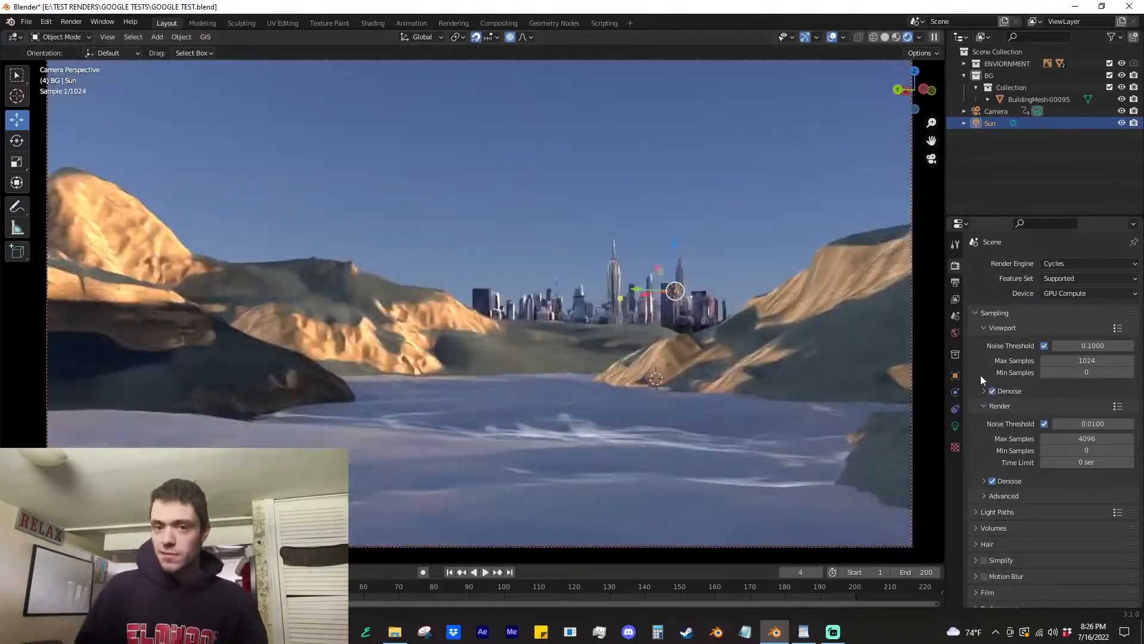
Step: Look over the terrain from above in Cycles, then set the render engine to Eevee for the camera view
middle_click_drag(685, 298, 560, 298)
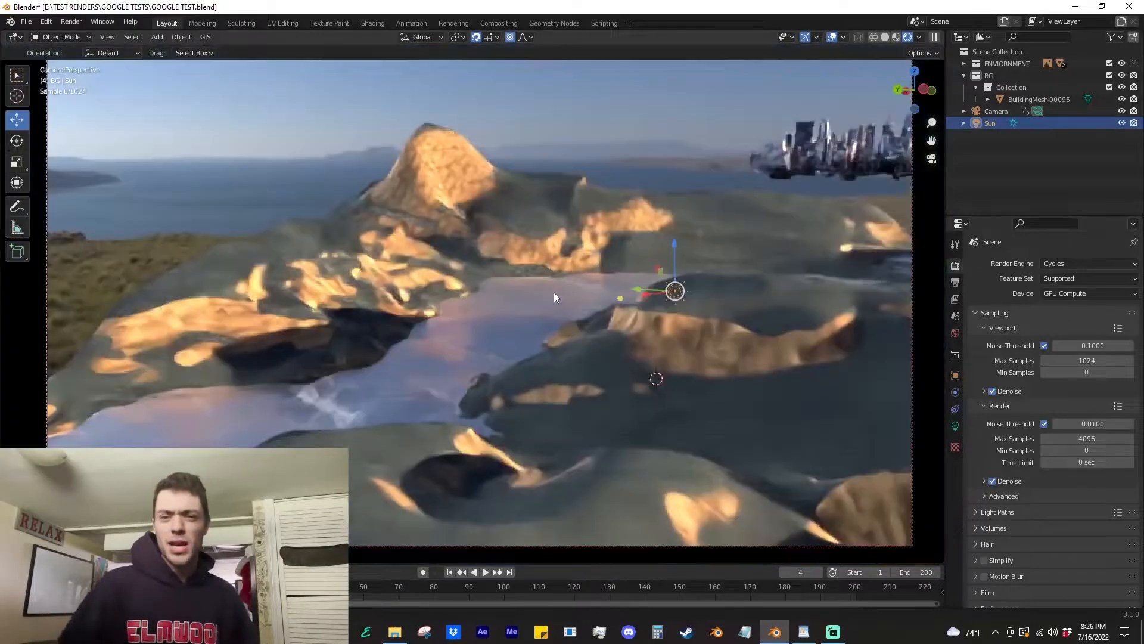
key("KP_0")
left_click(1089, 264)
left_click(1069, 265)
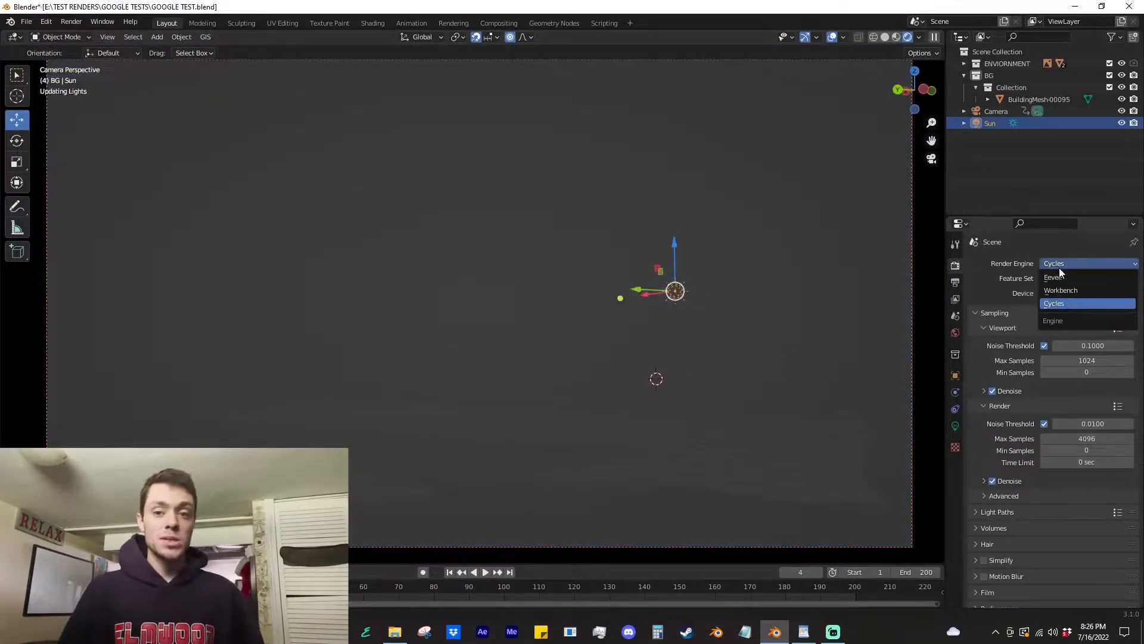
left_click(1056, 277)
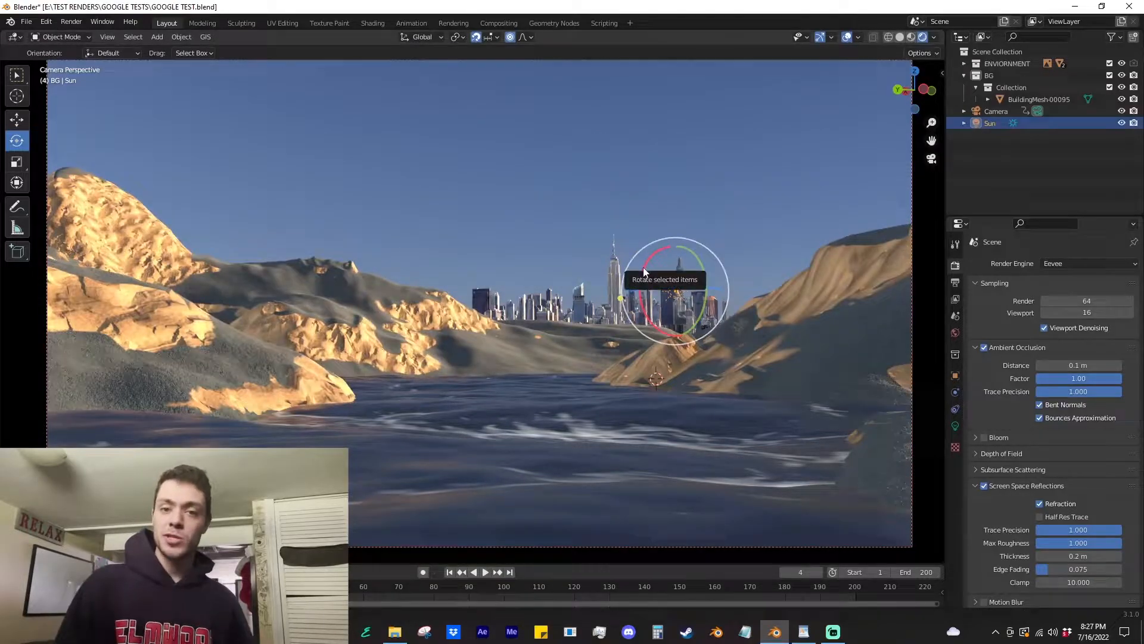
left_click_drag(644, 272, 651, 283)
key("ctrl+z")
middle_click_drag(643, 253, 456, 219)
key("KP_0")
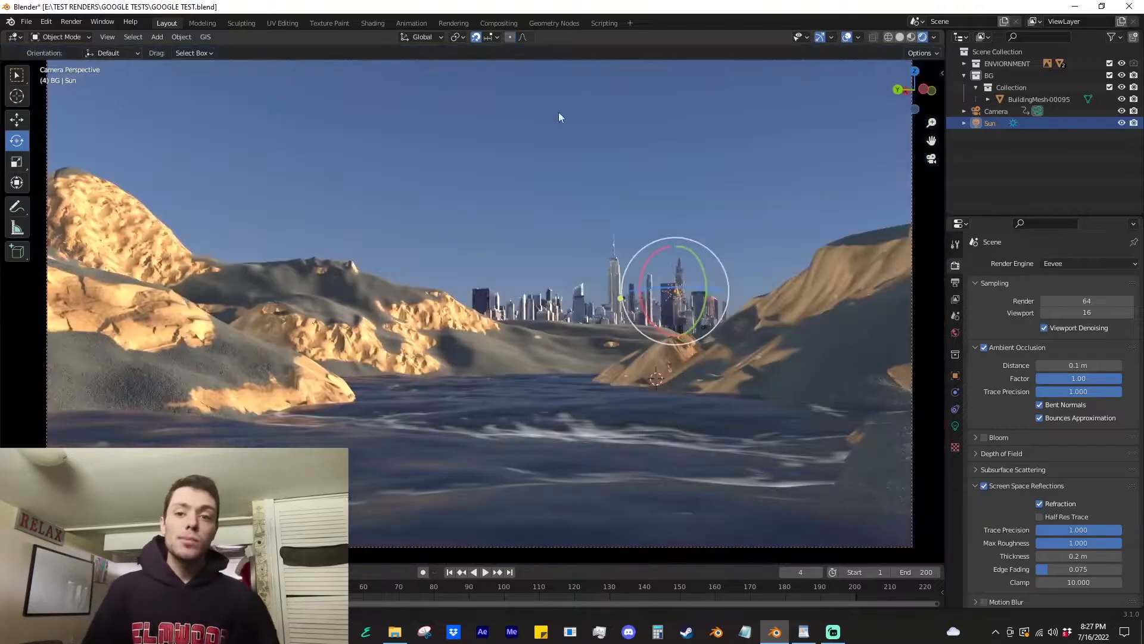
Step: Try adding a point light to the scene
left_click(954, 425)
left_click(731, 211)
scroll(709, 256, "up", 1)
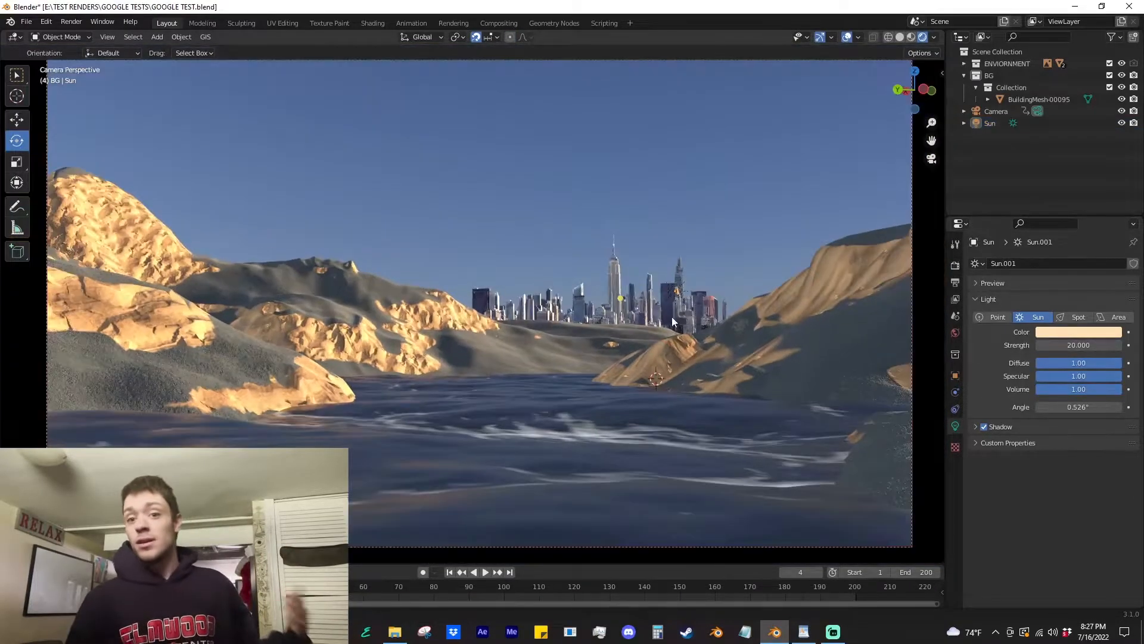
key("shift+a")
key("Escape")
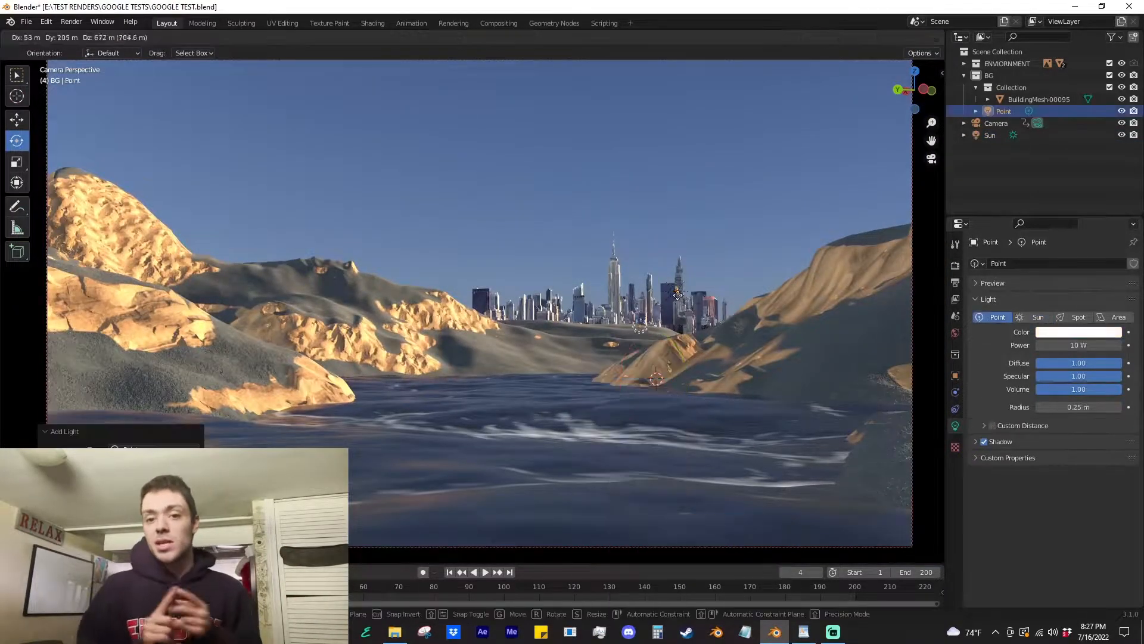
Step: Add an area light, raise it above the river, and scale it up so it spans a large part of the camera view
middle_click_drag(703, 411, 637, 294)
key("shift+a")
mouse_move(477, 245)
left_click(531, 289)
middle_click_drag(409, 266, 663, 215)
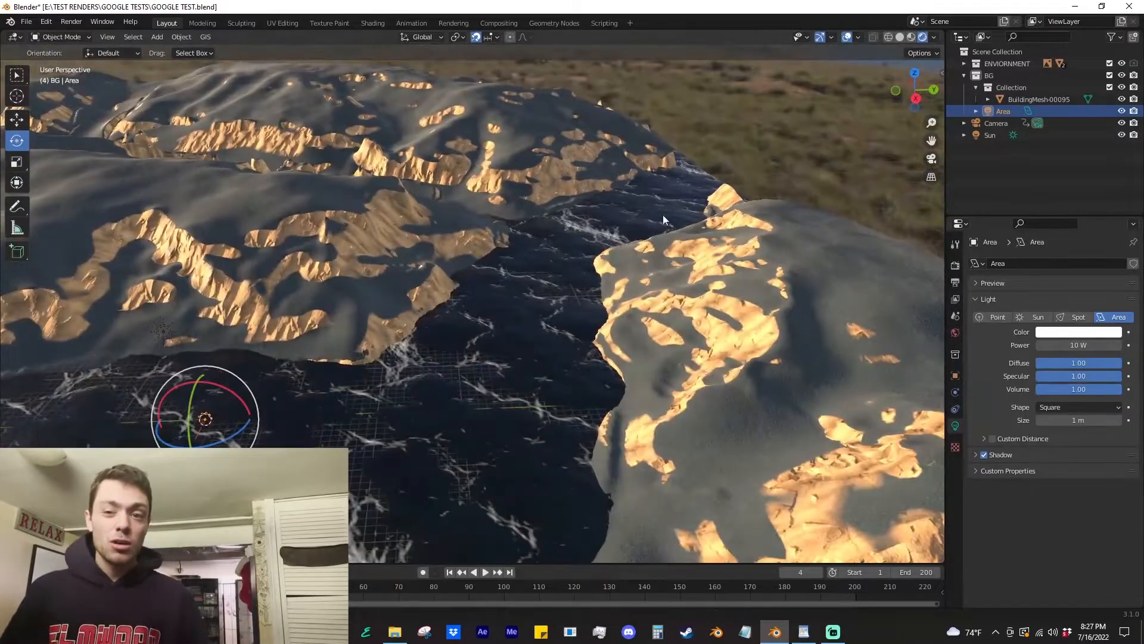
left_click(536, 249)
key("KP_0")
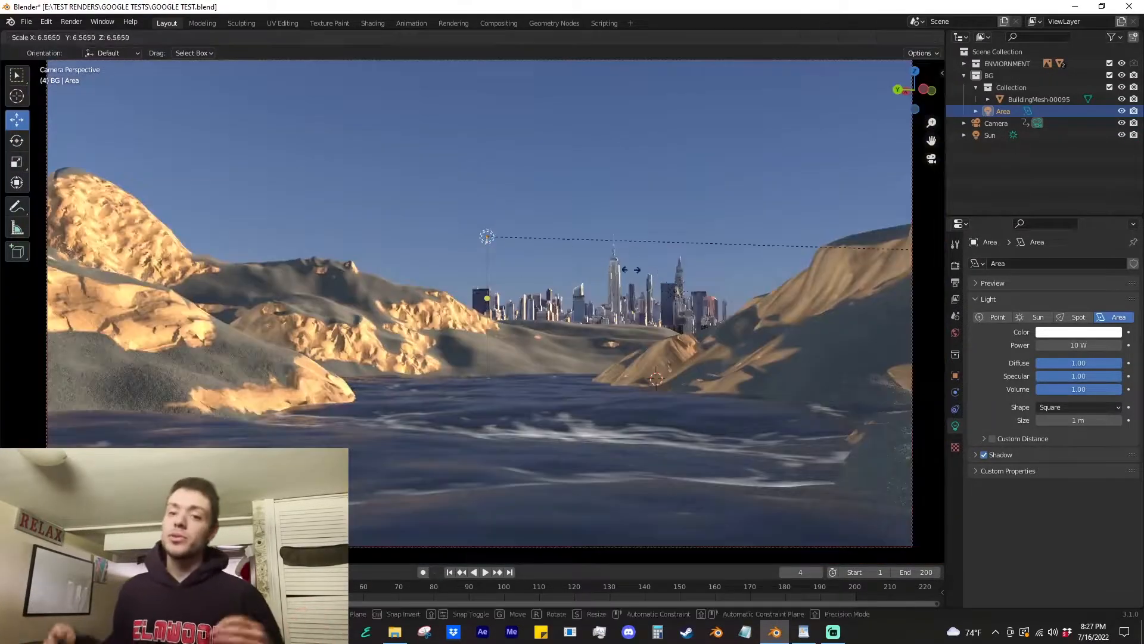
left_click(872, 256)
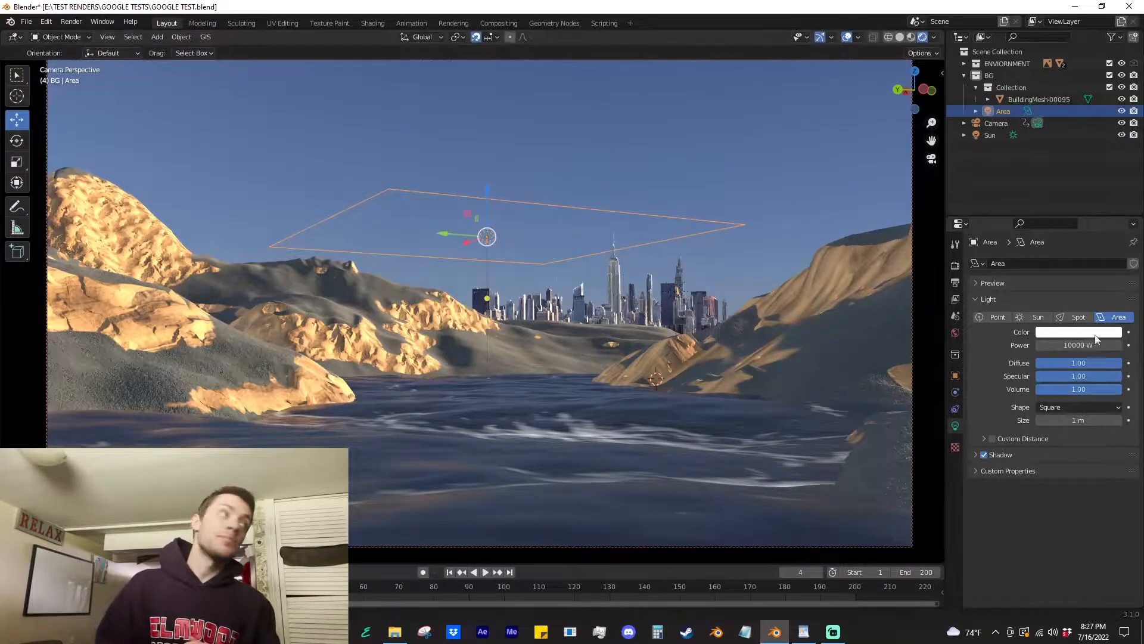
Step: Lower the area light and rotate it upright, and set its power to 500000 W
left_click_drag(488, 189, 487, 284)
left_click(16, 141)
left_click_drag(509, 327, 487, 316)
left_click(1073, 361)
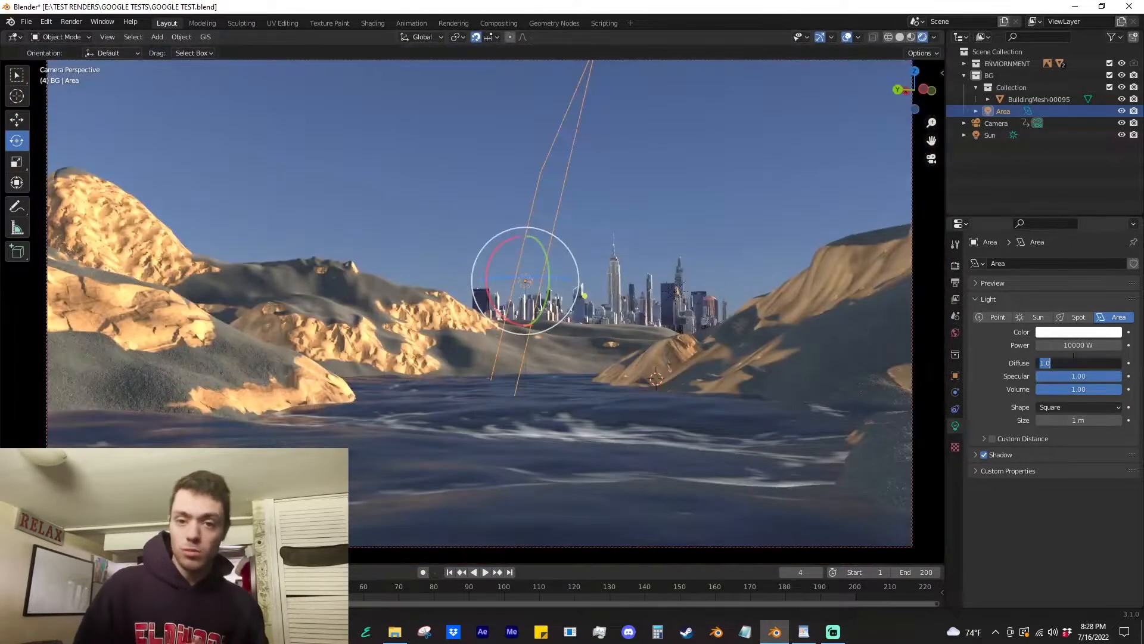
key("Return")
Step: Move and rotate the area light beside the rocky hill across the river, and set its power to 5000000 W
key("g")
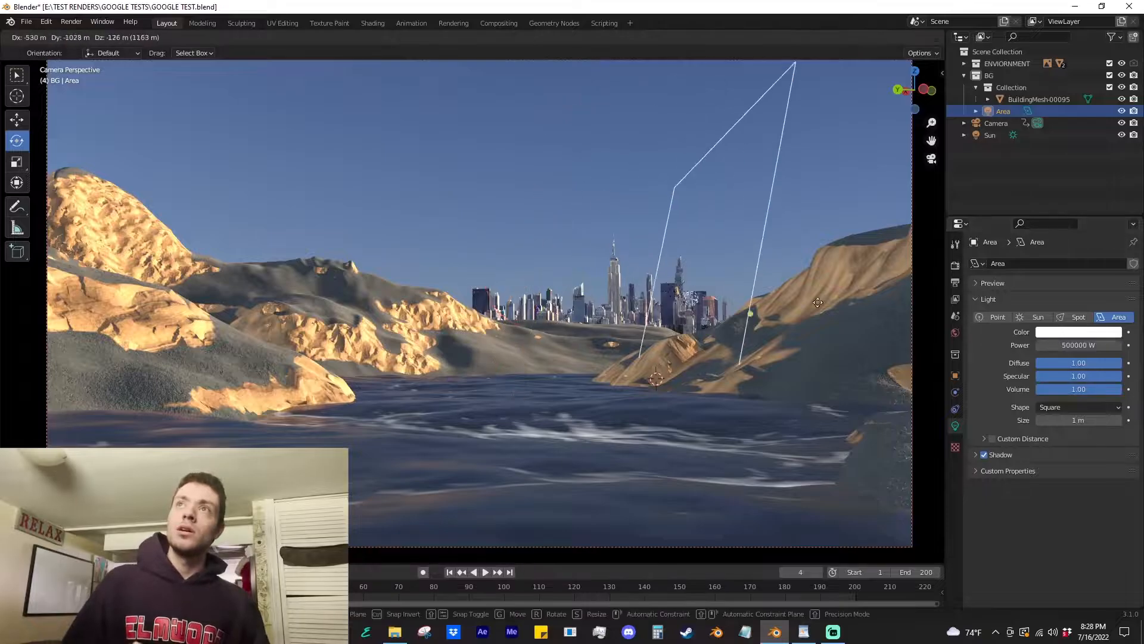
left_click(644, 298)
middle_click_drag(644, 298, 381, 322)
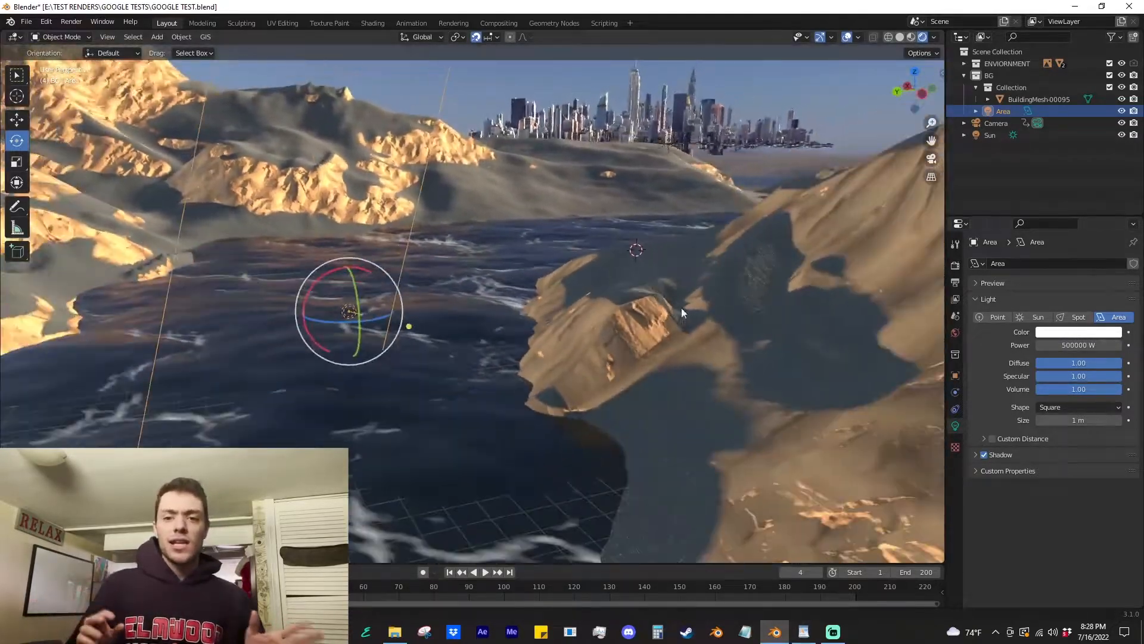
left_click_drag(403, 322, 484, 328)
key("g")
left_click(678, 306)
middle_click_drag(678, 307, 750, 335)
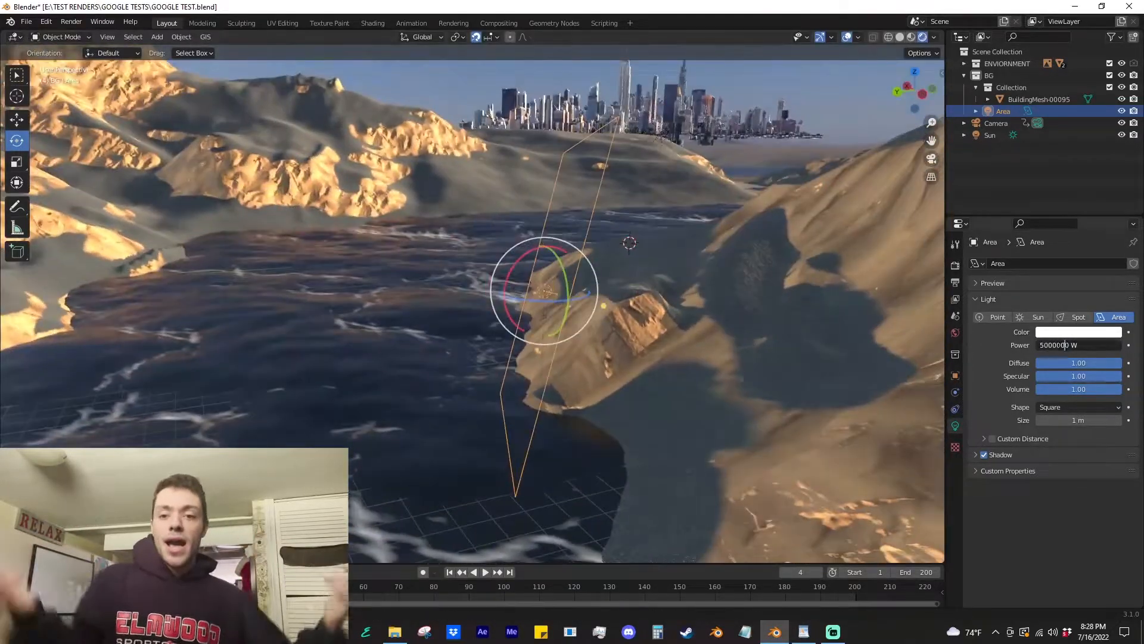
key("Return")
key("KP_0")
Step: Move the area light above the skyline, scale it up, and rotate it by about 22 degrees
key("g")
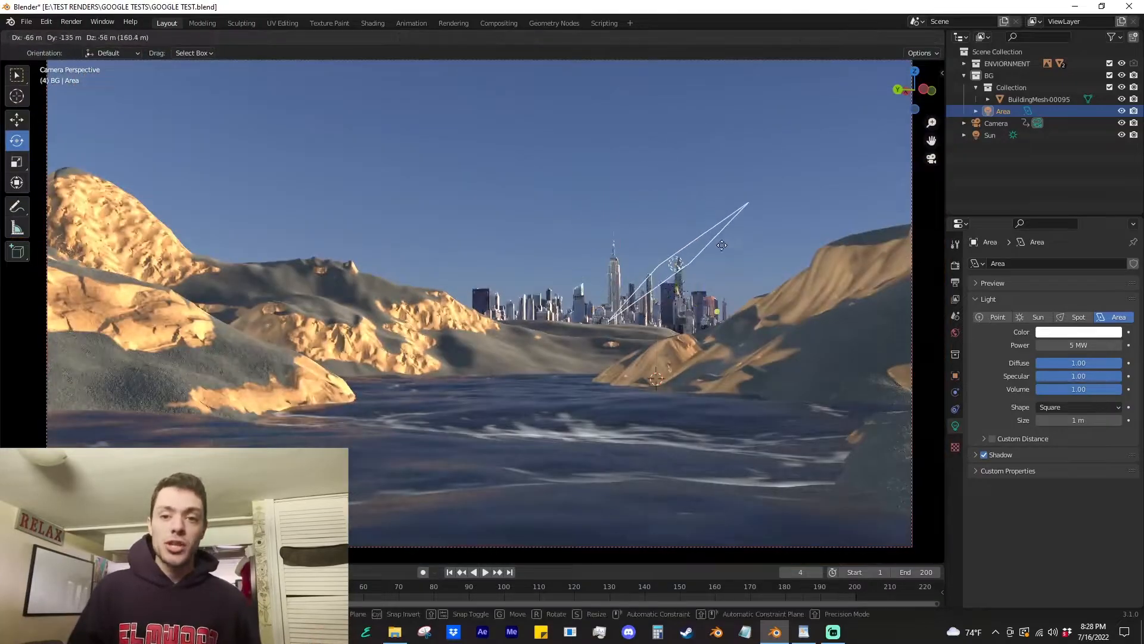
left_click(731, 246)
key("s")
left_click(775, 245)
middle_click_drag(775, 245, 882, 286)
left_click_drag(535, 173, 552, 190)
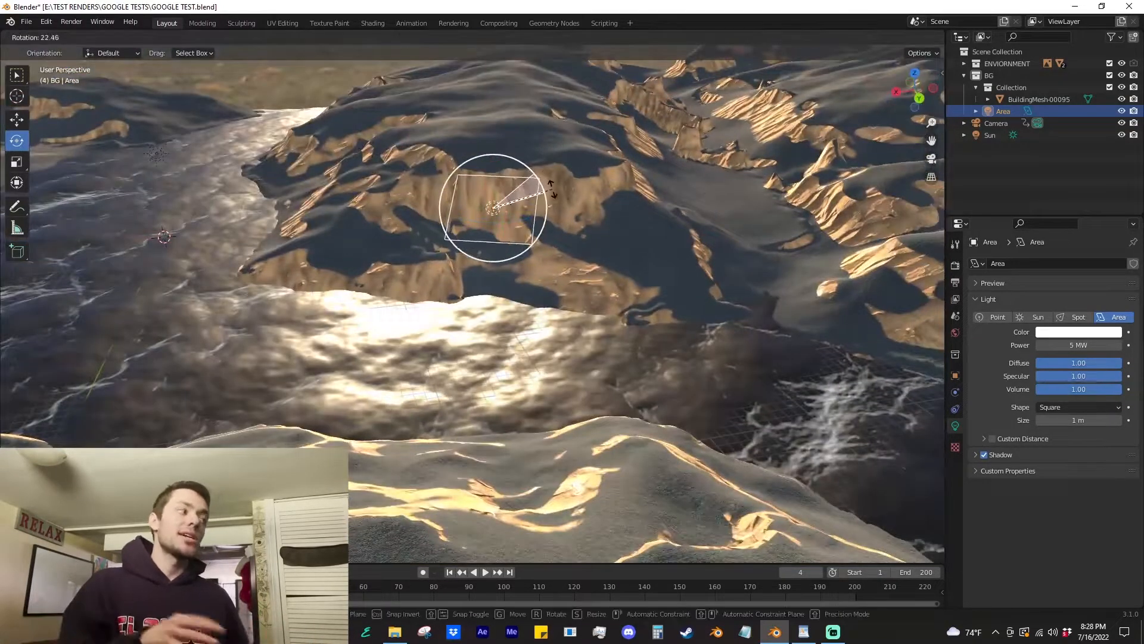
Step: Set the area light's power to 10 MW and adjust its tilt in the camera view
middle_click_drag(545, 180, 932, 313)
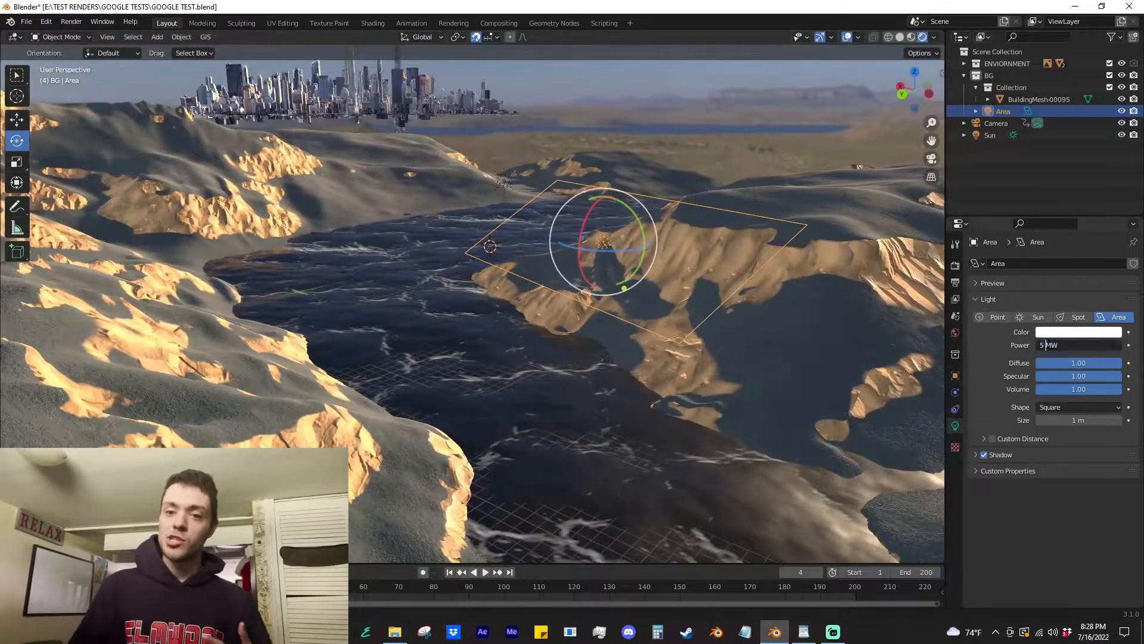
type("0")
key("Return")
key("KP_0")
key("Return")
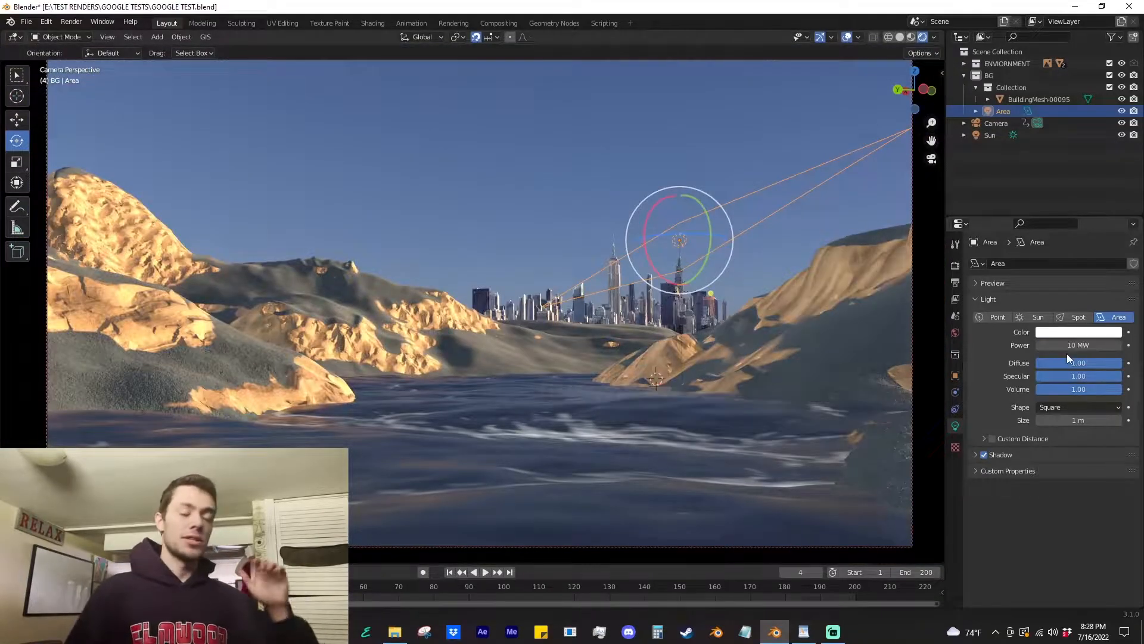
left_click_drag(651, 214, 711, 229)
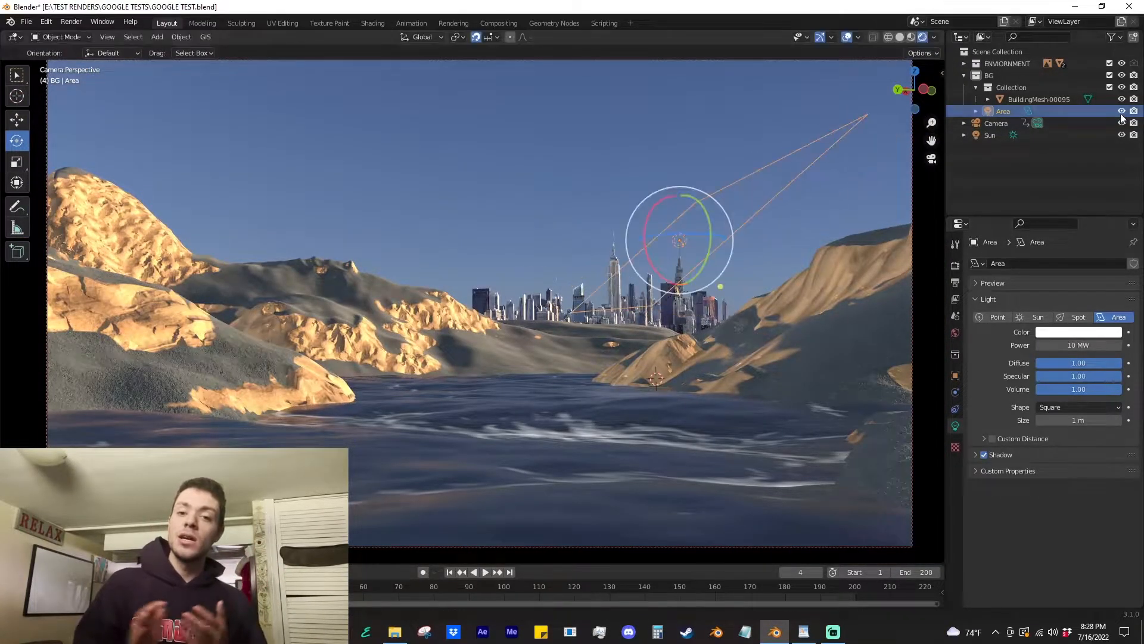
Step: Copy the sun light's warm colour FFE0B5 to the area light
left_click(989, 135)
left_click(1104, 332)
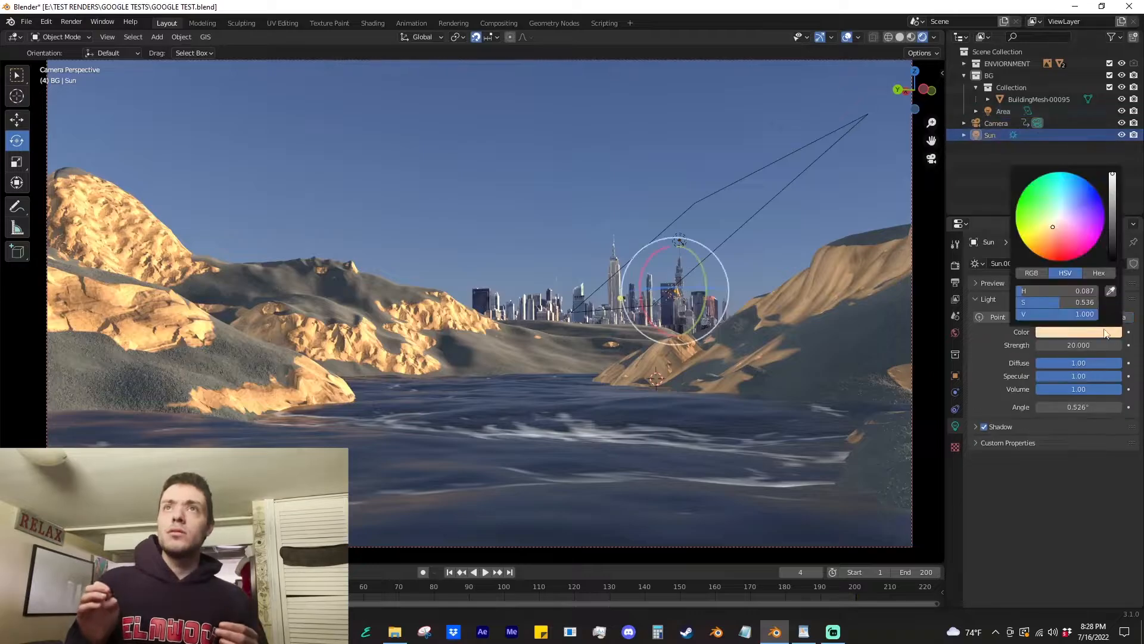
left_click(1003, 111)
left_click(1082, 332)
type("FFE0B5")
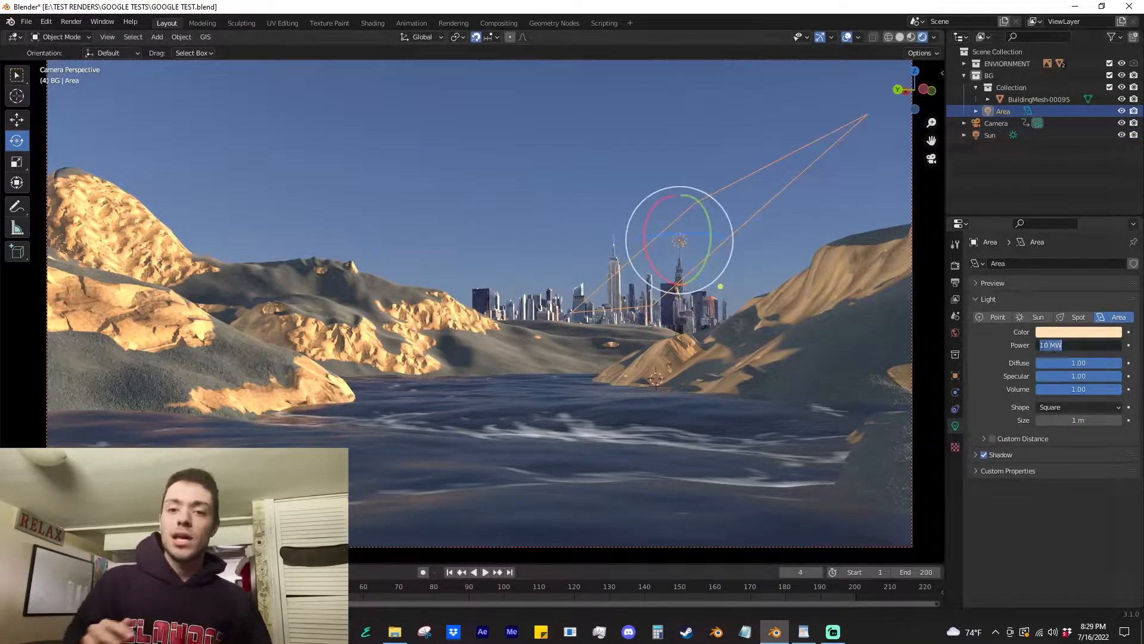
Step: Set the area light's power to 20 MW and rotate it more upright, comparing the scene with the light hidden and shown
left_click_drag(648, 219, 624, 232)
left_click_drag(715, 200, 711, 187)
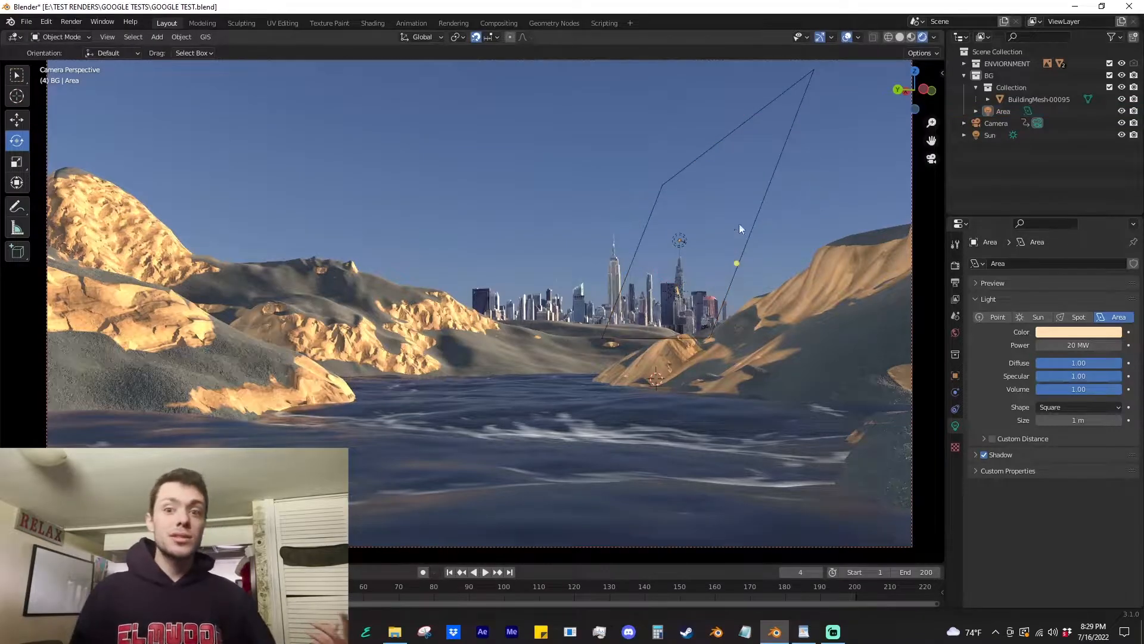
left_click(1122, 111)
left_click(1122, 111)
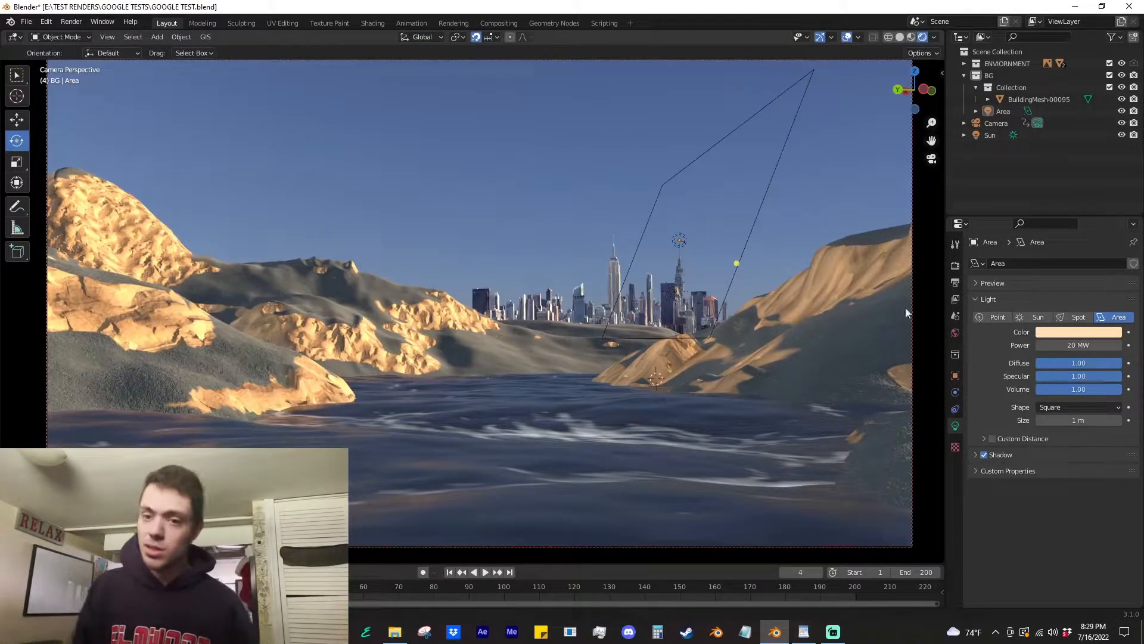
Step: Look through the Eevee render settings and play the animation in the camera view
left_click(955, 265)
scroll(1028, 363, "down", 10)
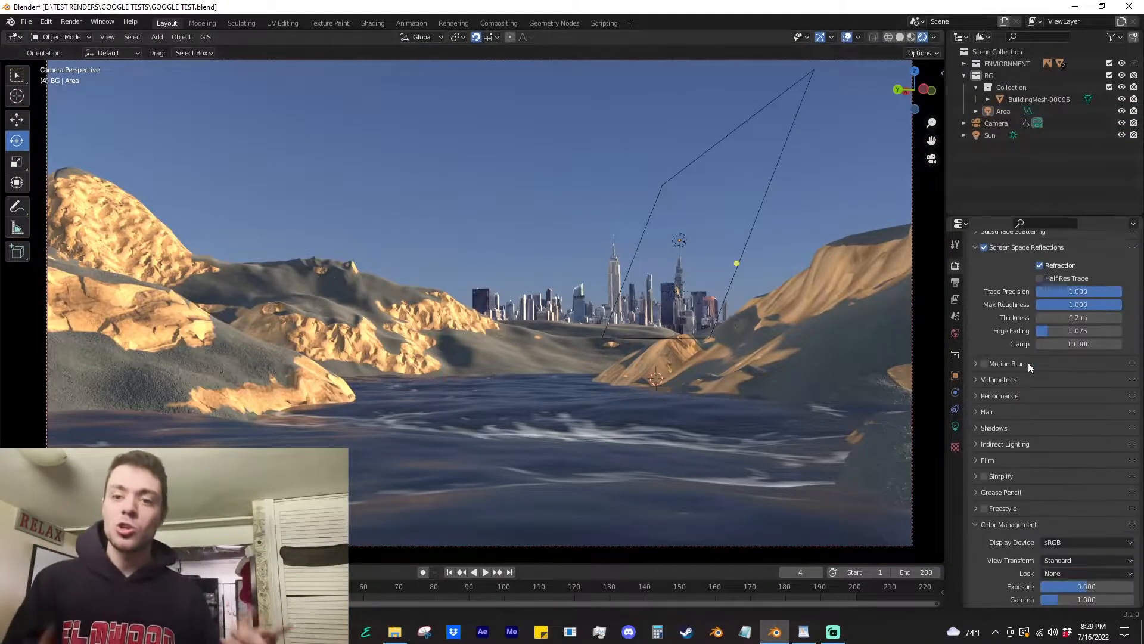
key("space")
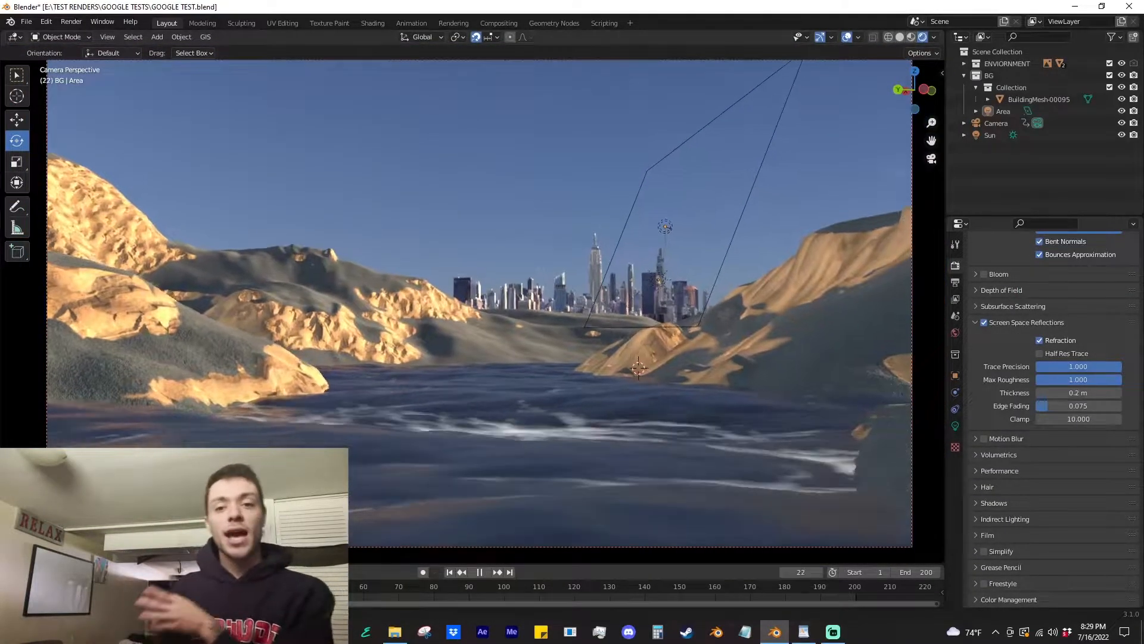
key("Escape")
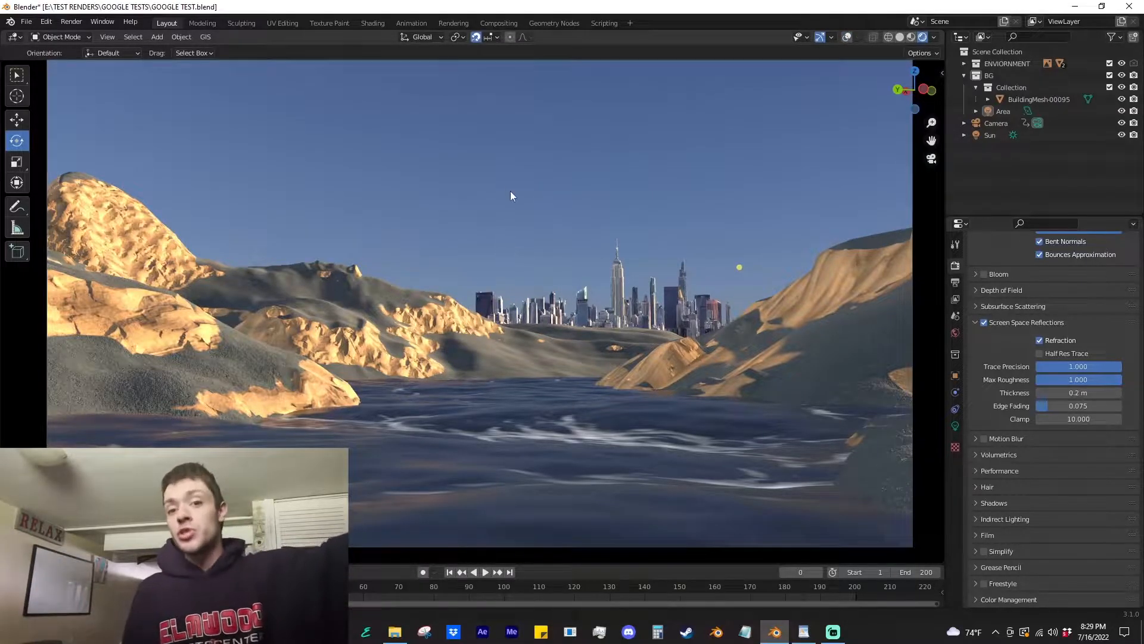
Step: Set the sun light's cascaded shadow map maximum distance to 10000 m
left_click(1013, 135)
left_click(998, 465)
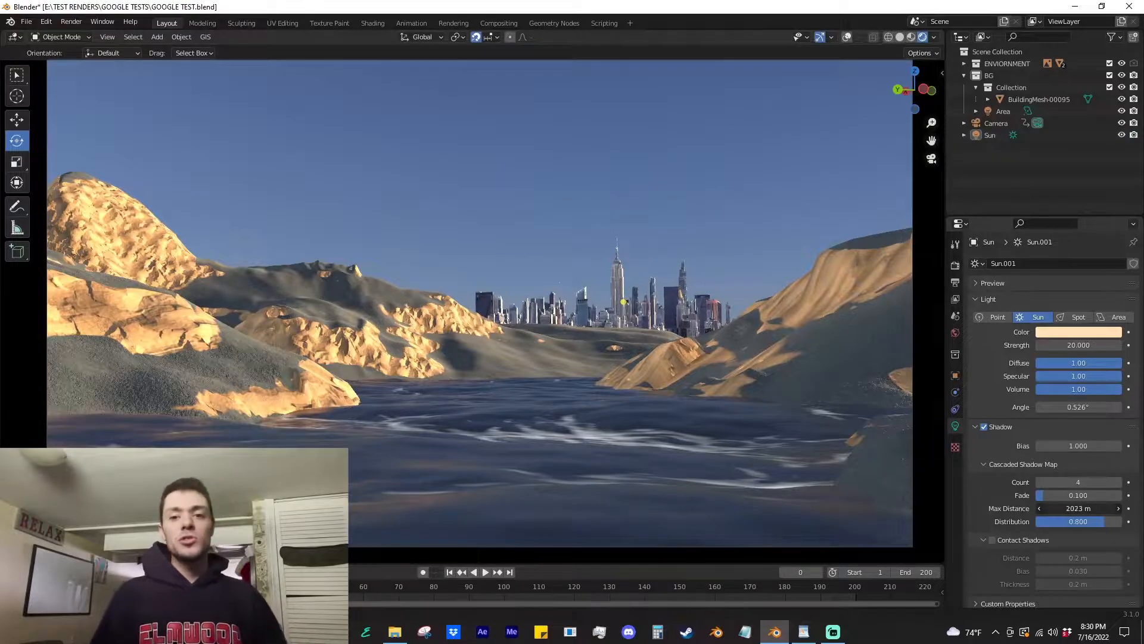
type("10000")
key("Return")
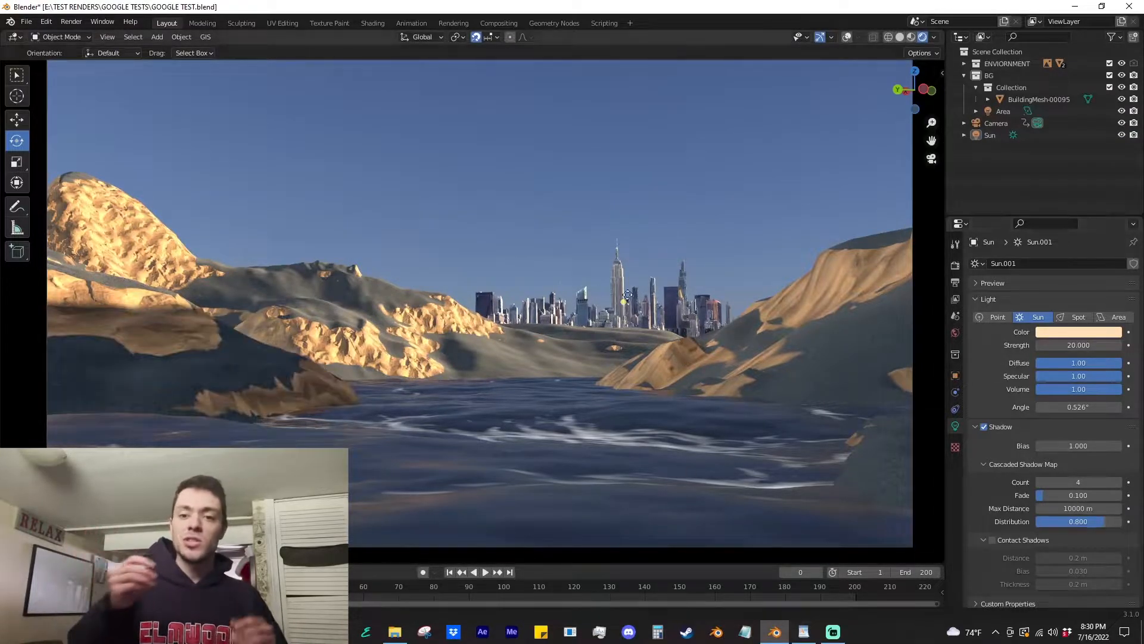
Step: Examine the sun's shadows on the foreground hills and river from other angles and from the camera view
mouse_move(628, 295)
middle_mouse_down()
mouse_move(695, 265)
mouse_move(620, 316)
middle_mouse_up()
double_click(1055, 509)
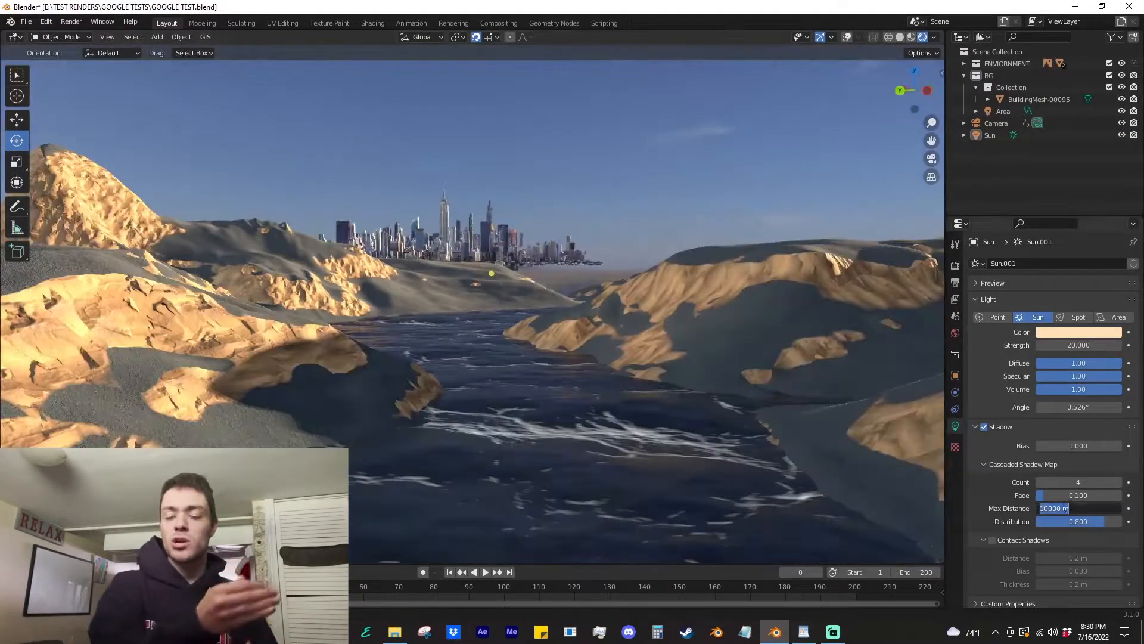
key("Return")
middle_click_drag(573, 417, 635, 416)
key("KP_0")
key("Return")
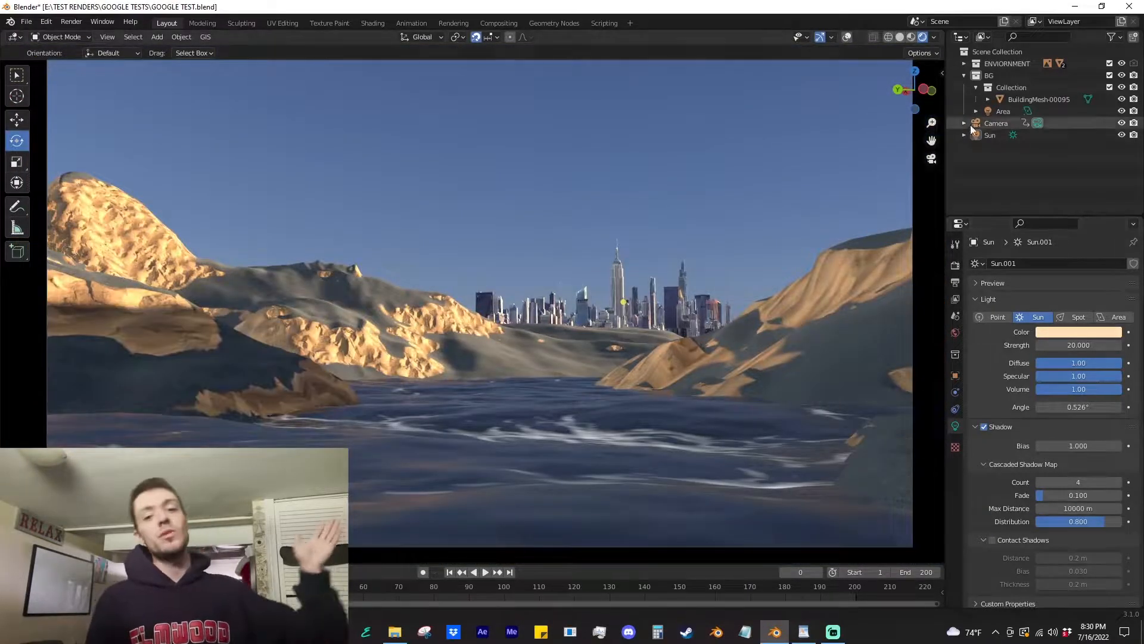
Step: Expand the ENVIORNMENT collection to select its terrain mesh, and delete the existing sun light
left_click(964, 63)
left_click(1031, 75)
left_click(992, 172)
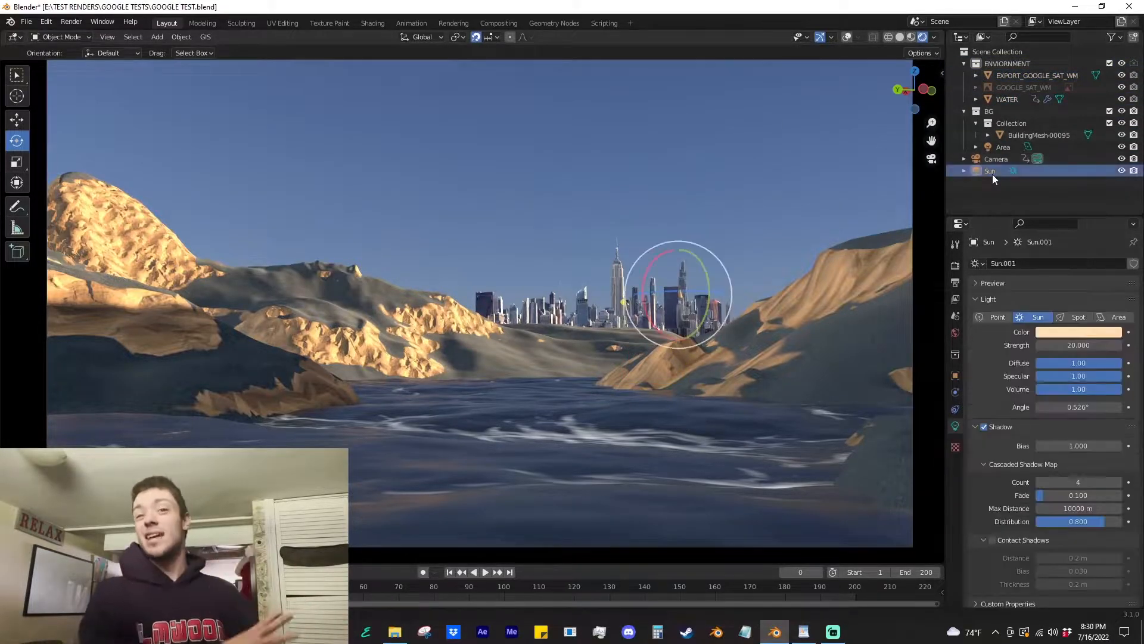
key("Delete")
Step: Add a new sun light to the ENVIORNMENT collection and move it above the skyline
key("shift+a")
left_click(709, 297)
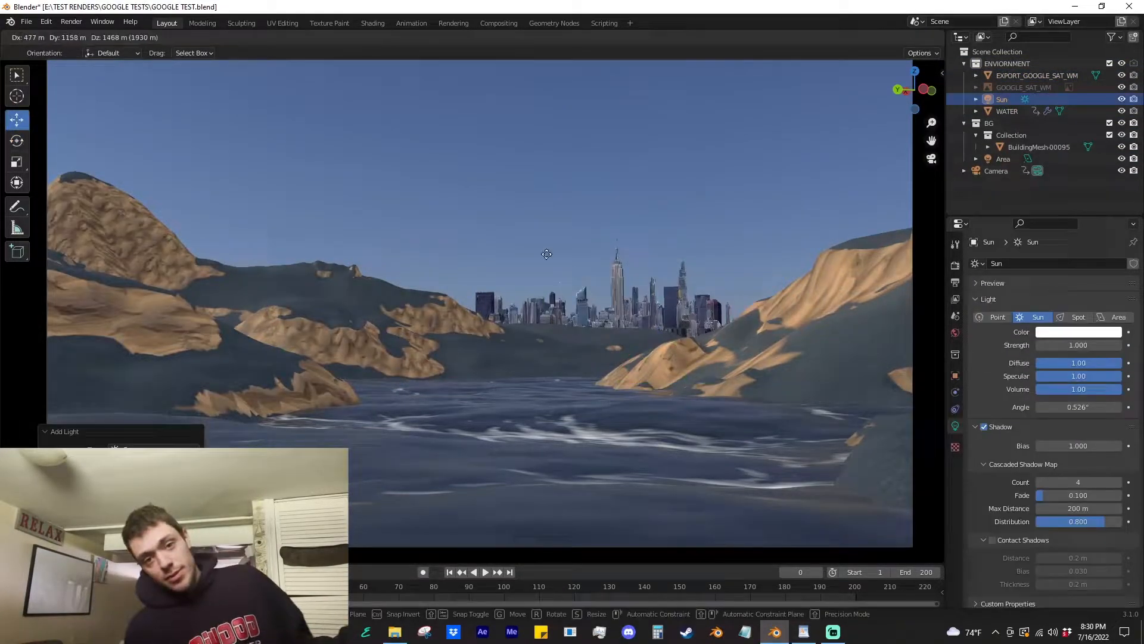
left_click(546, 254)
Step: Set the new sun light's strength to 10 and rotate it to light the hillsides
key("shift+space")
key("r")
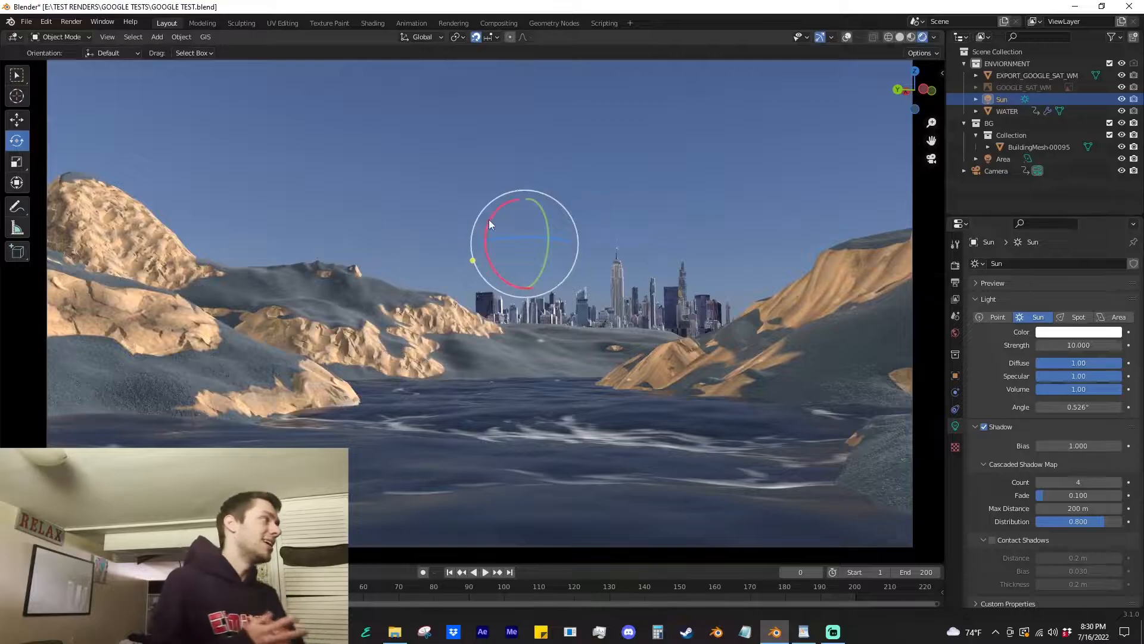
mouse_move(502, 197)
left_mouse_down()
mouse_move(501, 279)
mouse_move(496, 209)
left_mouse_up()
scroll(1069, 465, "down", 1)
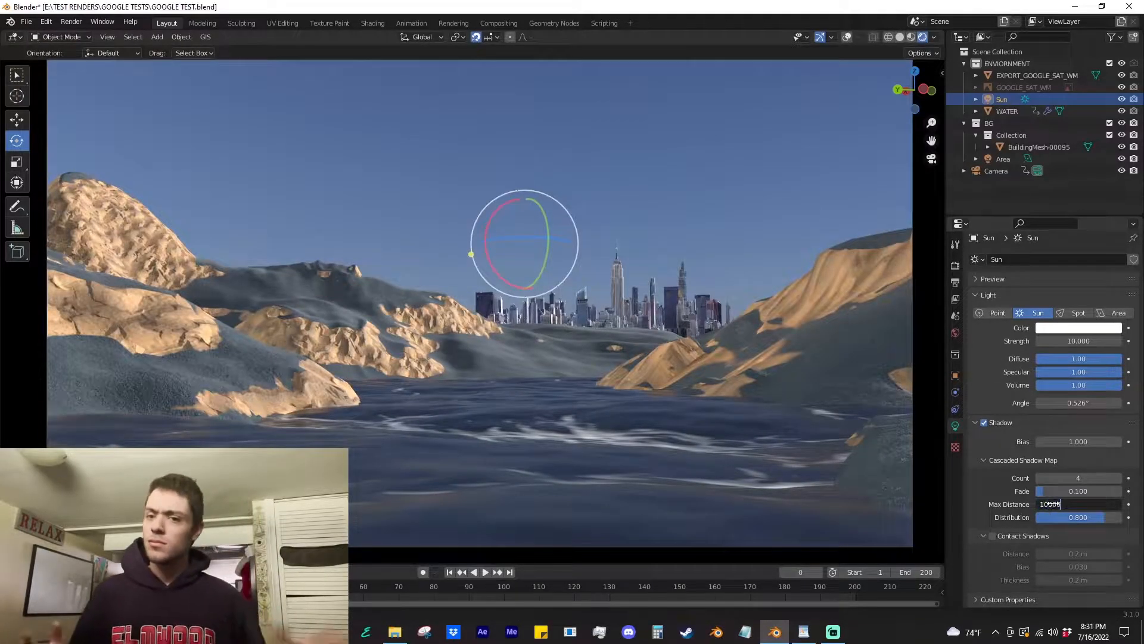
Step: Set the sun's cascaded shadow max distance to 20000 m and its distribution to 1.000
mouse_move(501, 223)
left_mouse_down()
mouse_move(471, 254)
mouse_move(480, 218)
left_mouse_up()
left_click_drag(527, 225, 498, 221)
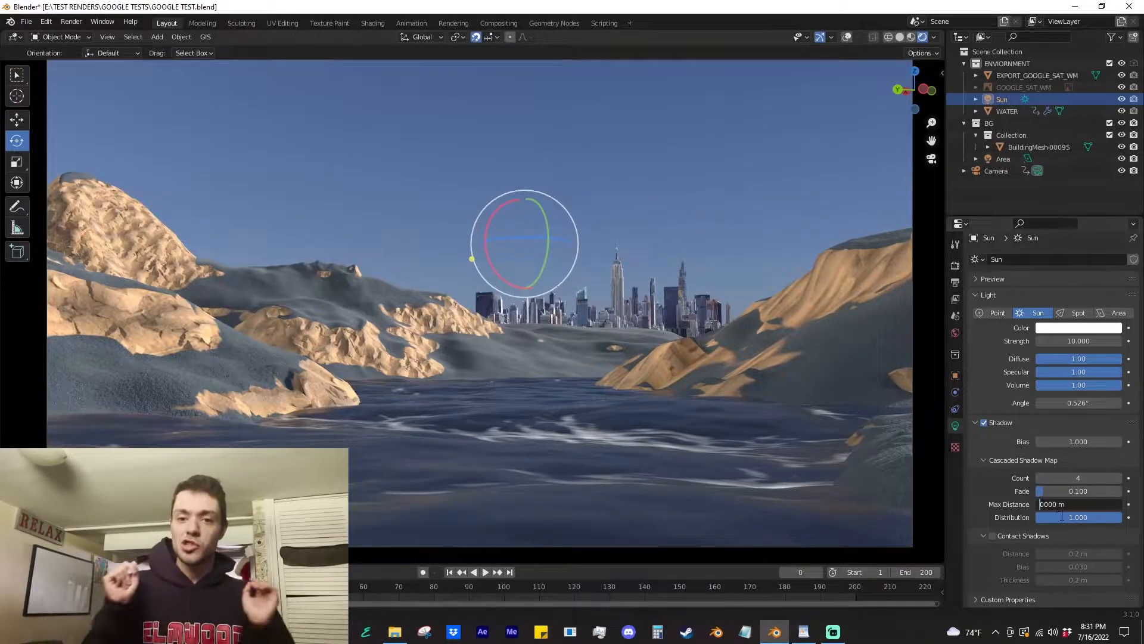
left_click_drag(526, 228, 562, 235)
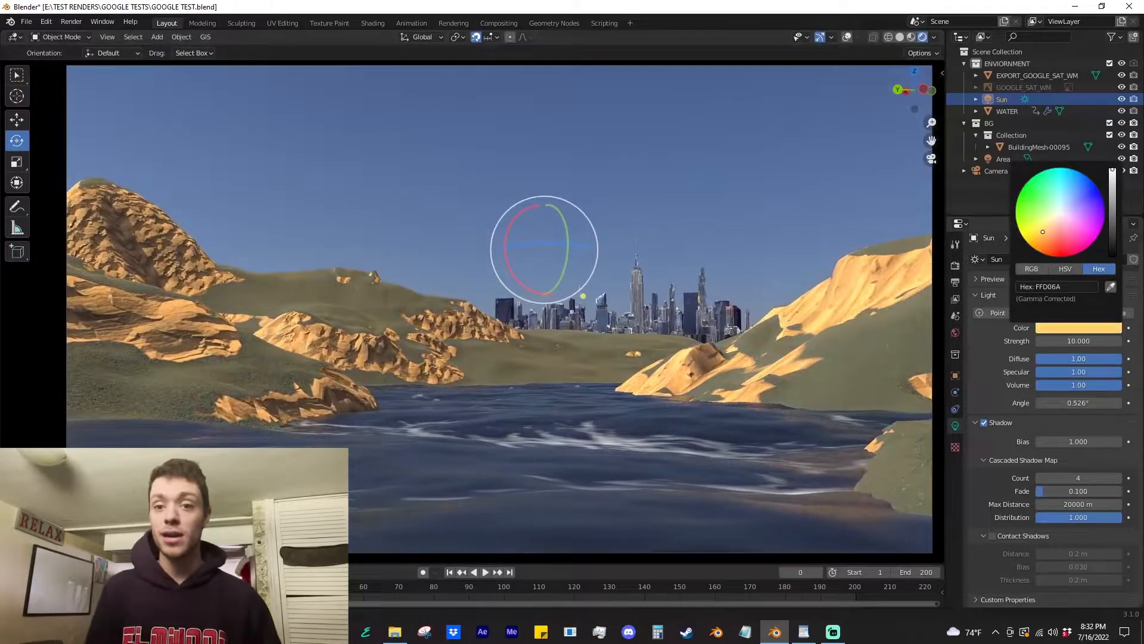
Step: Tint the sun light a pale, warm yellow-orange
mouse_move(1043, 232)
left_mouse_down()
mouse_move(1049, 219)
mouse_move(1046, 231)
left_mouse_up()
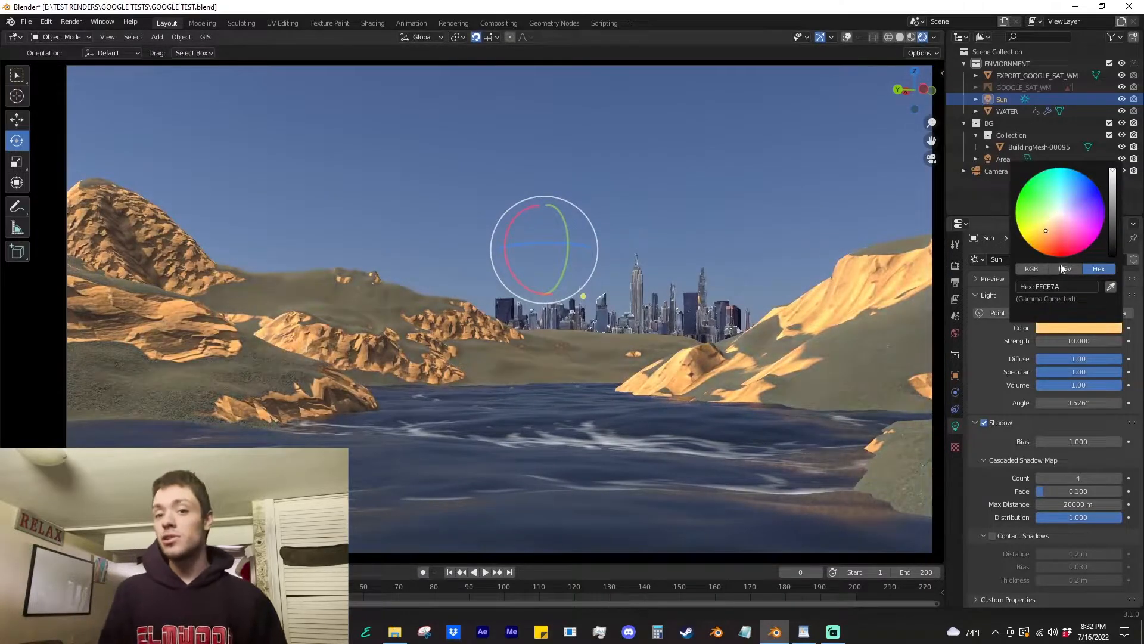
left_click(723, 238)
scroll(704, 244, "down", 2)
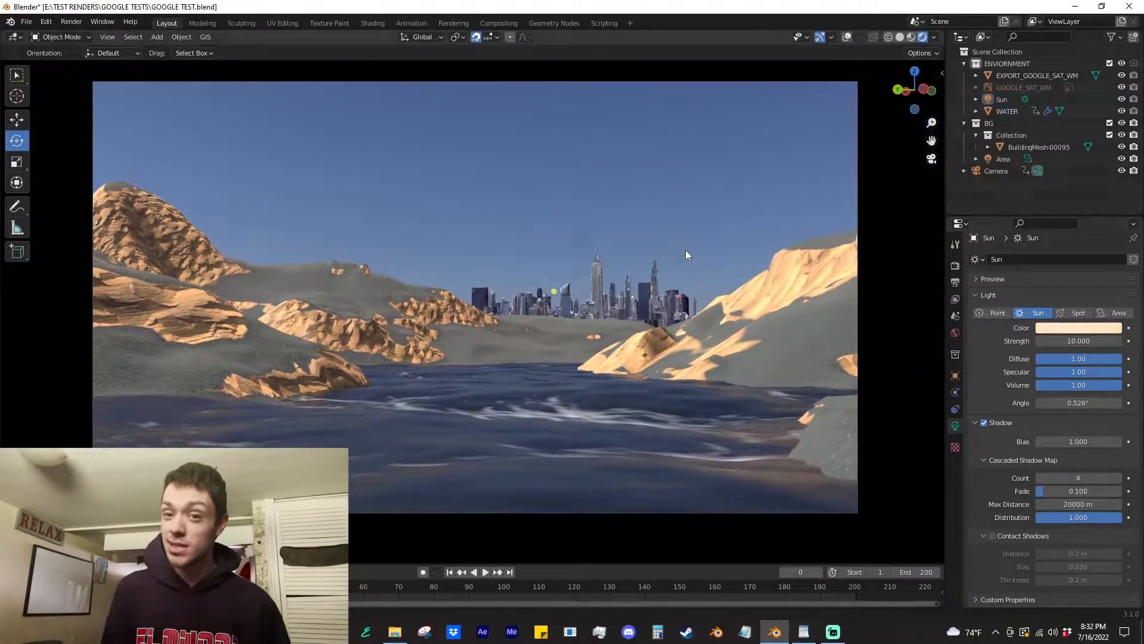
Step: Try repositioning the BG collection's area light near the hills, and delete that light
left_click(1001, 160)
key("g")
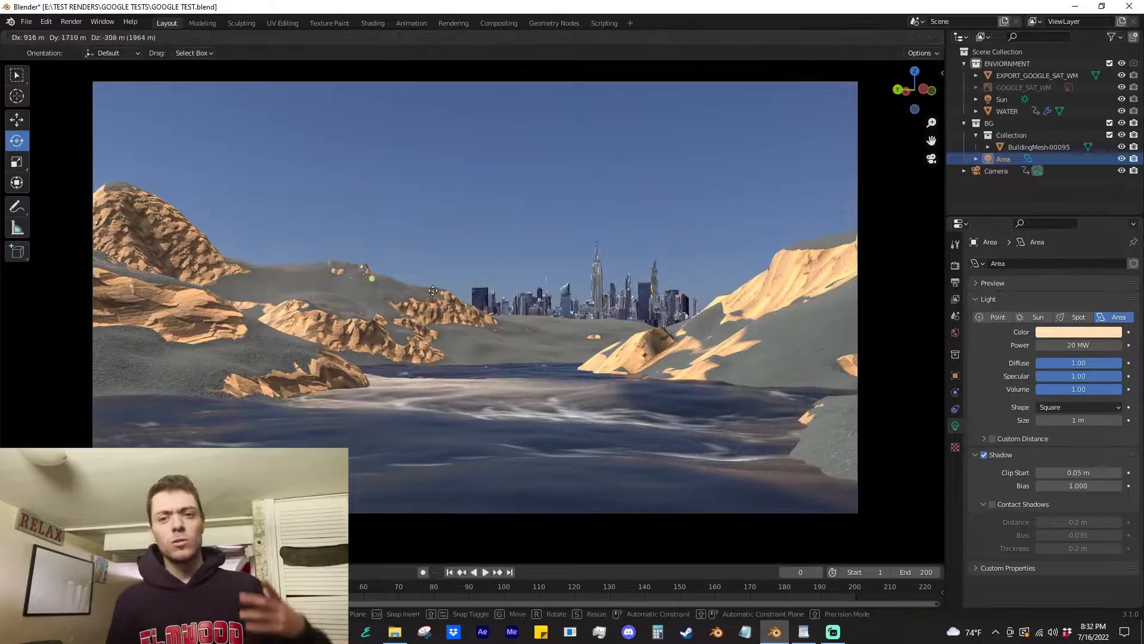
key("r")
key("r")
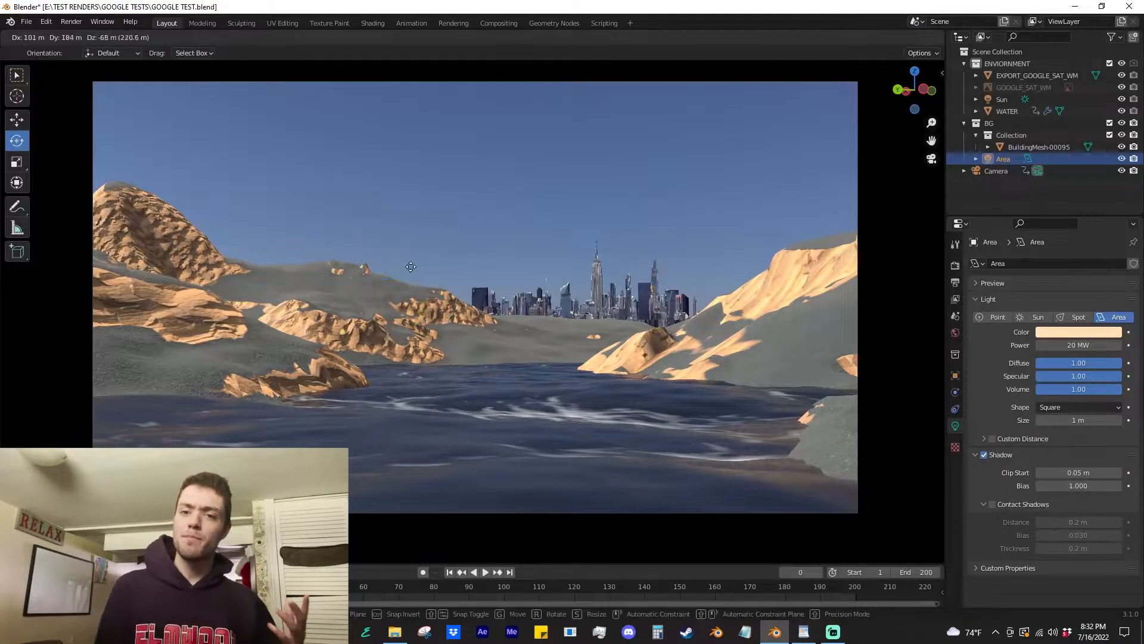
left_click(423, 275)
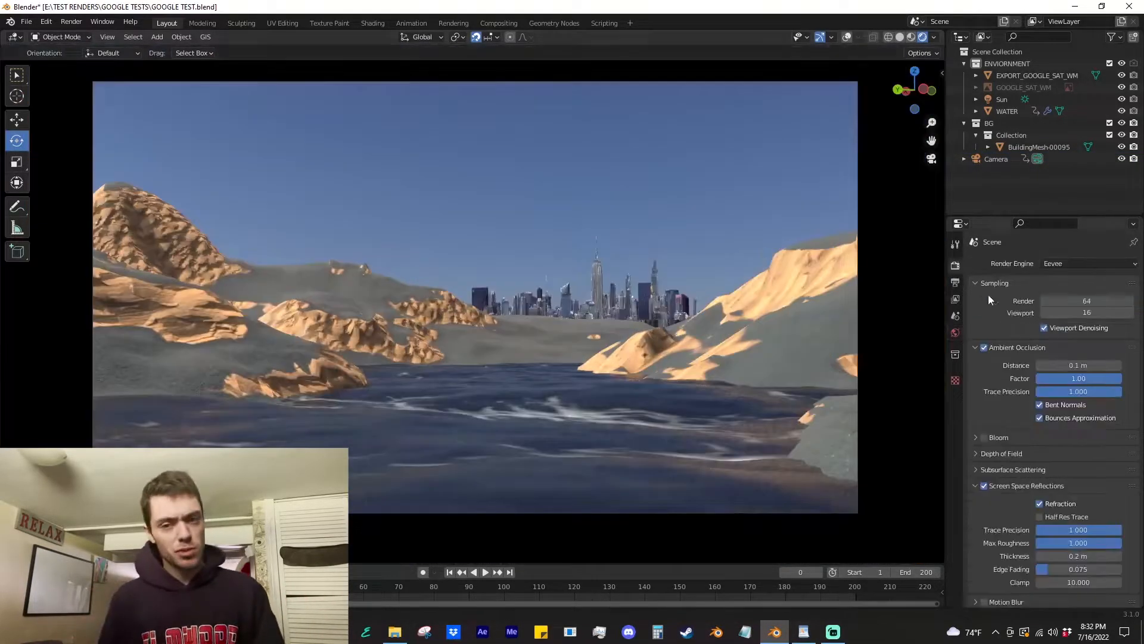
Step: Add a mesh cube to the ENVIORNMENT collection, scale it up to landscape size and adjust its height along Z
scroll(983, 310, "down", 5)
middle_click_drag(864, 317, 712, 317)
key("shift+a")
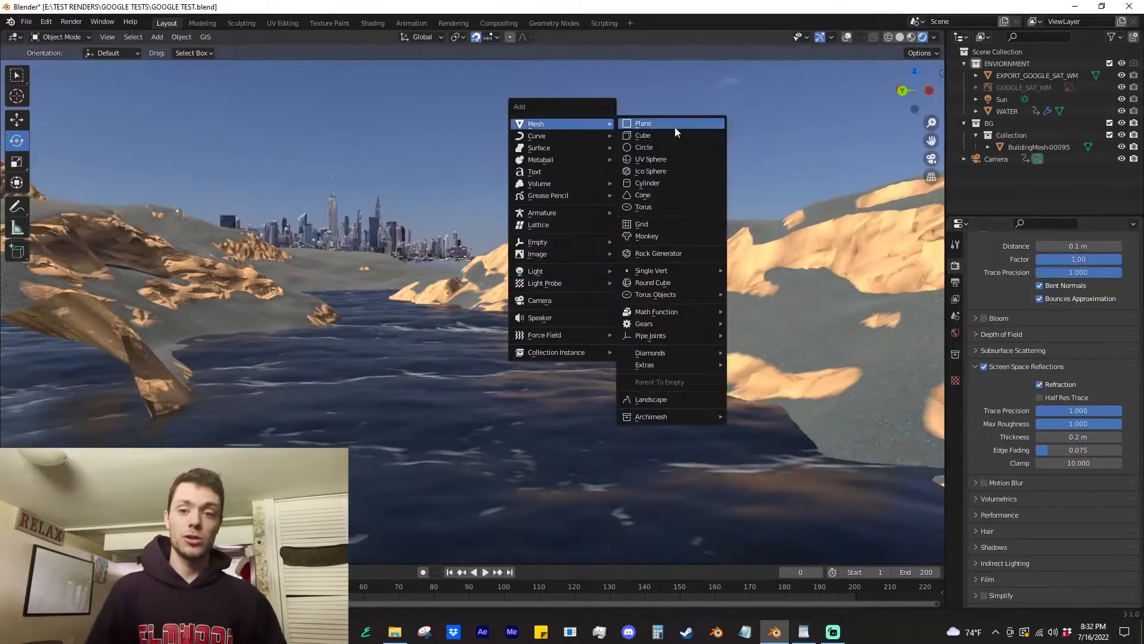
left_click(674, 133)
middle_click_drag(409, 224, 298, 257)
key("s")
left_click(400, 219)
middle_click_drag(399, 220, 766, 232)
key("s")
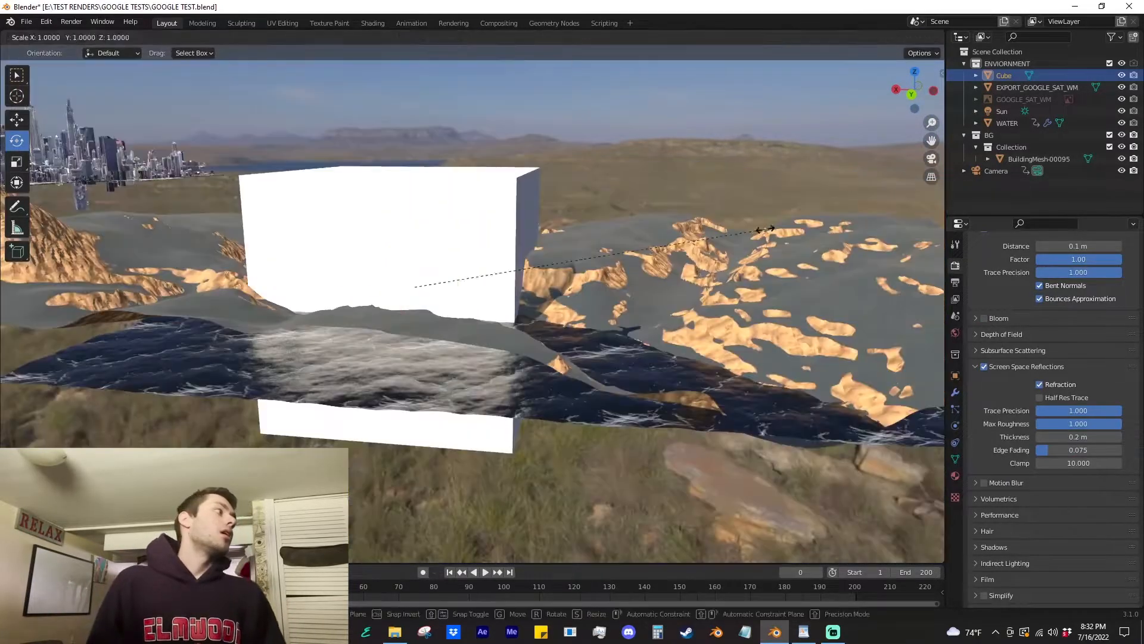
key("z")
left_click(539, 268)
Step: Move the cube over the river valley and stretch it along the X axis to span the terrain
left_click(18, 121)
left_click_drag(370, 286, 492, 288)
middle_click_drag(531, 297, 477, 357)
left_click_drag(459, 283, 565, 343)
key("KP_0")
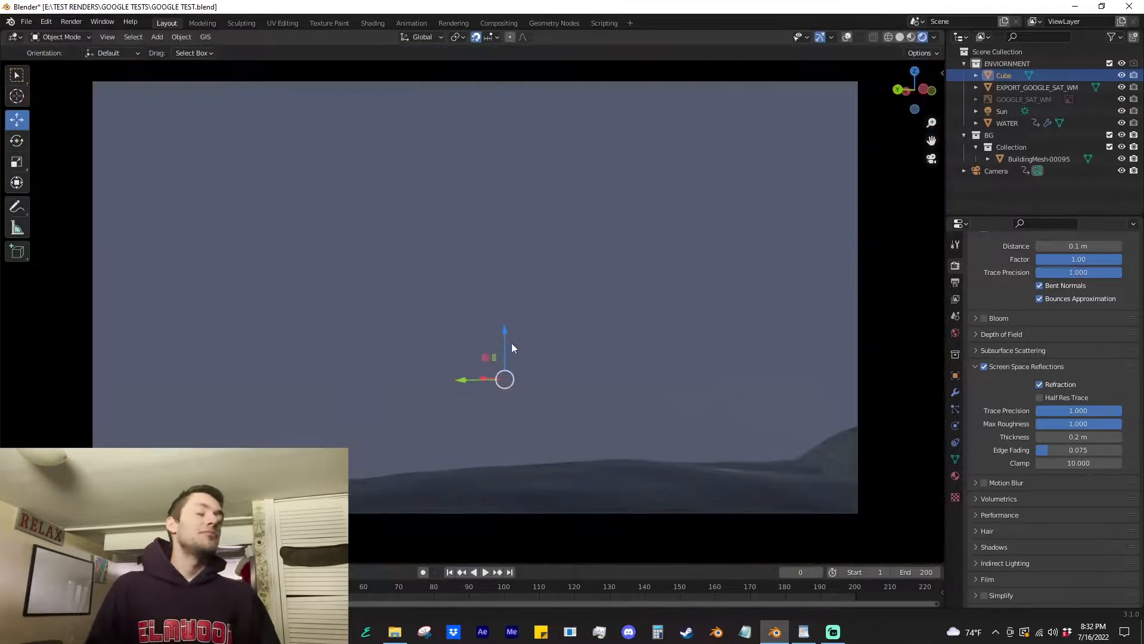
middle_click_drag(511, 343, 476, 342)
left_click_drag(357, 321, 431, 321)
key("s")
key("x")
left_click(531, 289)
Step: Adjust the heights of the cube's bottom and top faces in Edit Mode so it encloses the river valley
middle_click_drag(531, 289, 496, 238)
key("Tab")
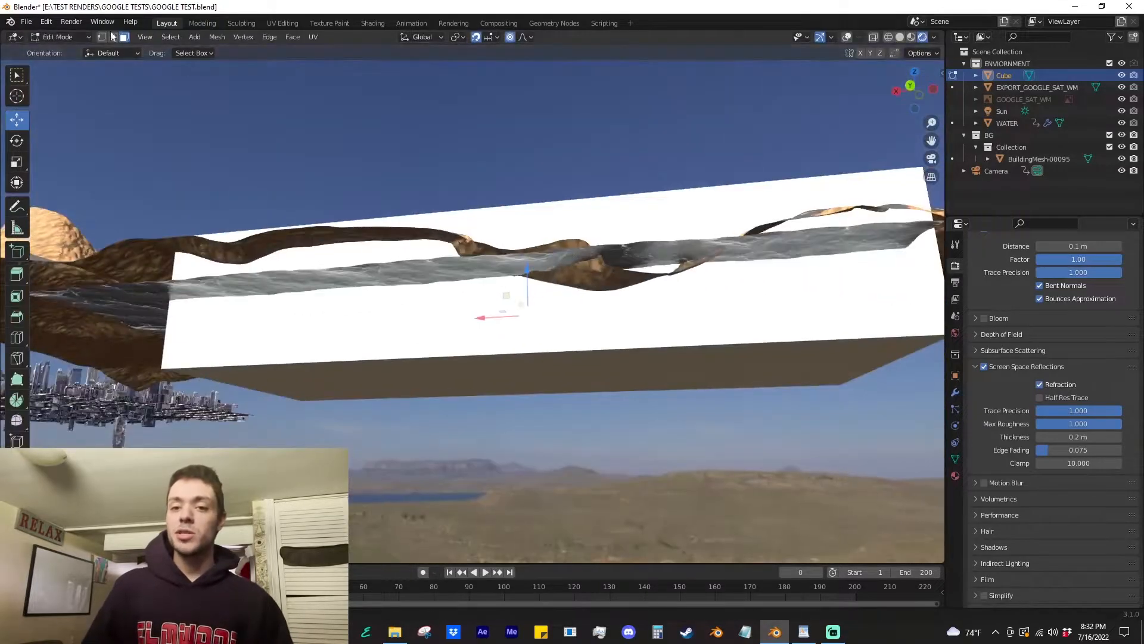
mouse_move(528, 329)
left_mouse_down()
mouse_move(529, 274)
mouse_move(528, 324)
left_mouse_up()
middle_click_drag(528, 325, 536, 394)
left_click(560, 286)
middle_click_drag(560, 286, 560, 245)
left_click_drag(531, 236, 531, 193)
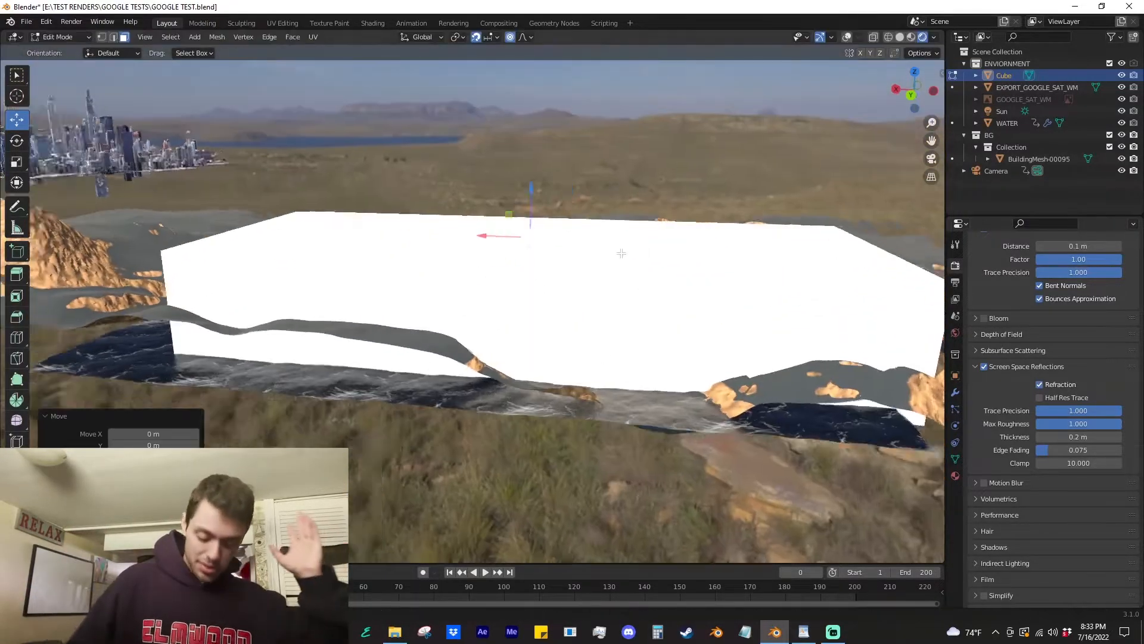
middle_click_drag(620, 253, 583, 240)
key("a")
middle_click_drag(537, 274, 536, 324)
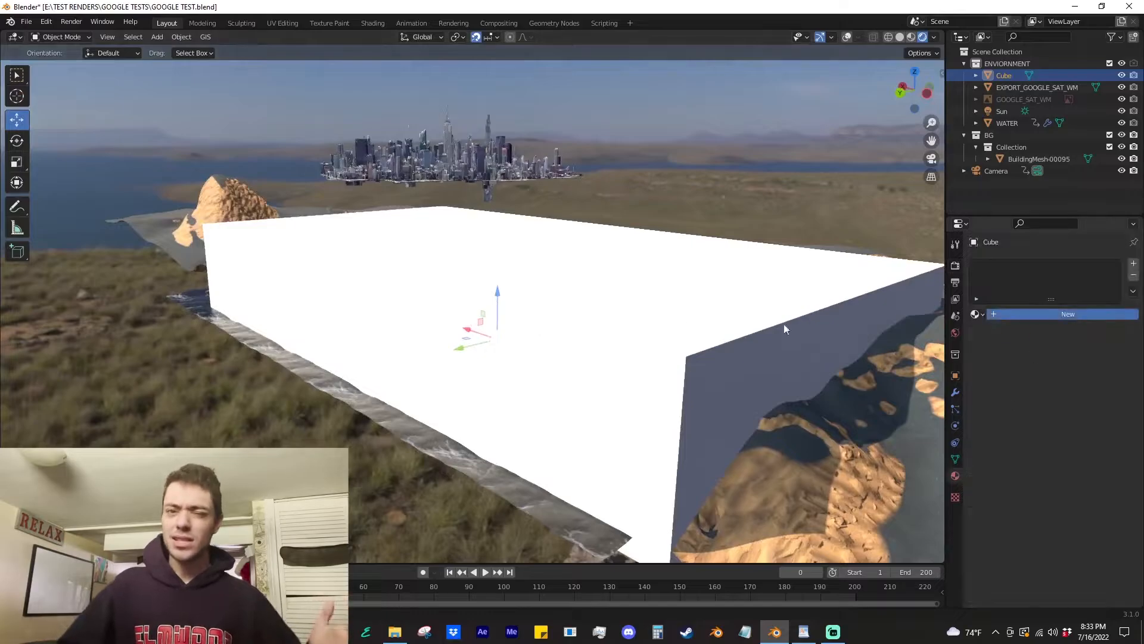
Step: Open a shader editor beside the camera view and create a new material for the cube
key("KP_0")
left_click_drag(944, 32, 503, 53)
left_click(518, 37)
left_click(543, 140)
key("n")
middle_click_drag(649, 274, 779, 252)
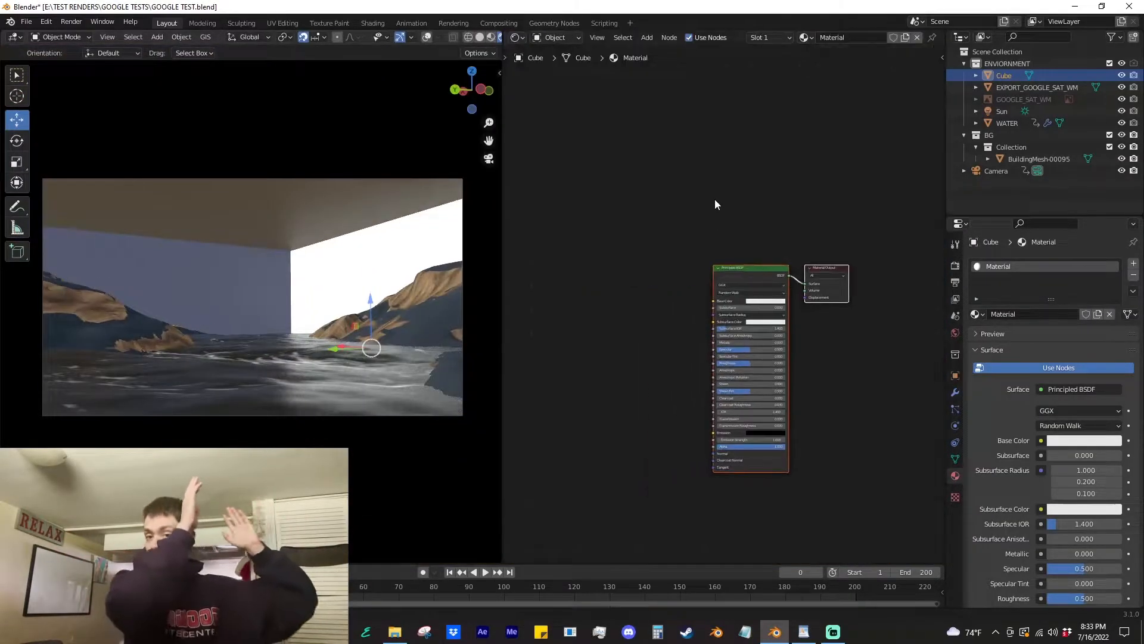
Step: Replace the cube material's Principled BSDF with a Principled Volume node
key("Delete")
key("shift+a")
left_click(732, 277)
type("principled v")
key("Return")
left_click(697, 253)
Step: Connect the Principled Volume to the material output's Volume input and set its density to 0.01
scroll(738, 309, "up", 4)
left_click_drag(503, 326, 678, 334)
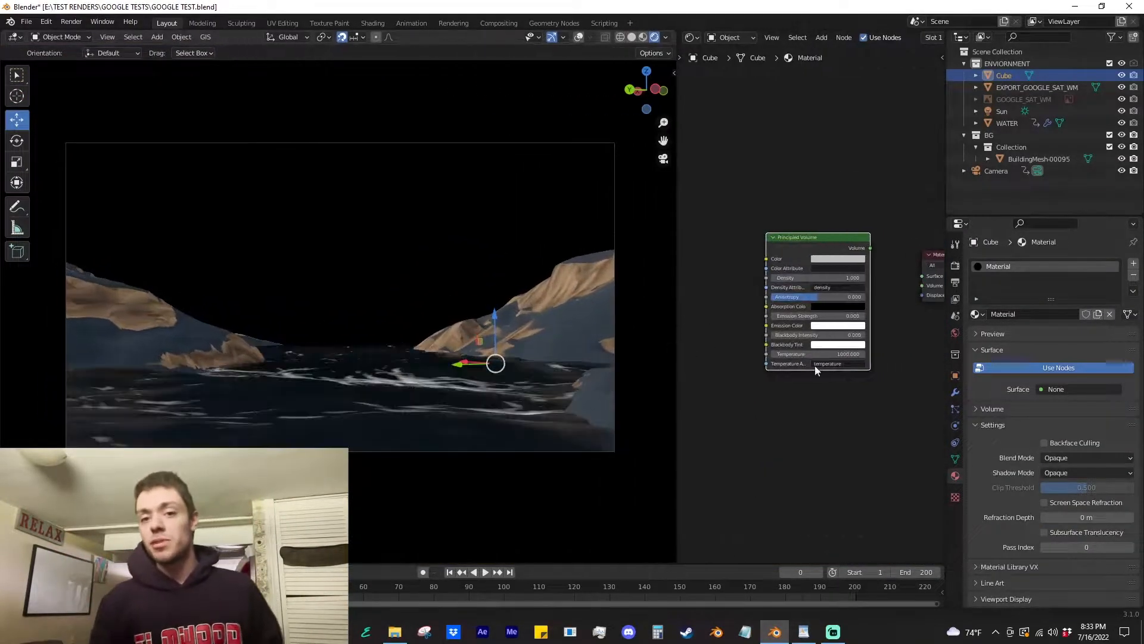
middle_click_drag(815, 368, 749, 375)
left_click_drag(802, 257, 852, 296)
key("Return")
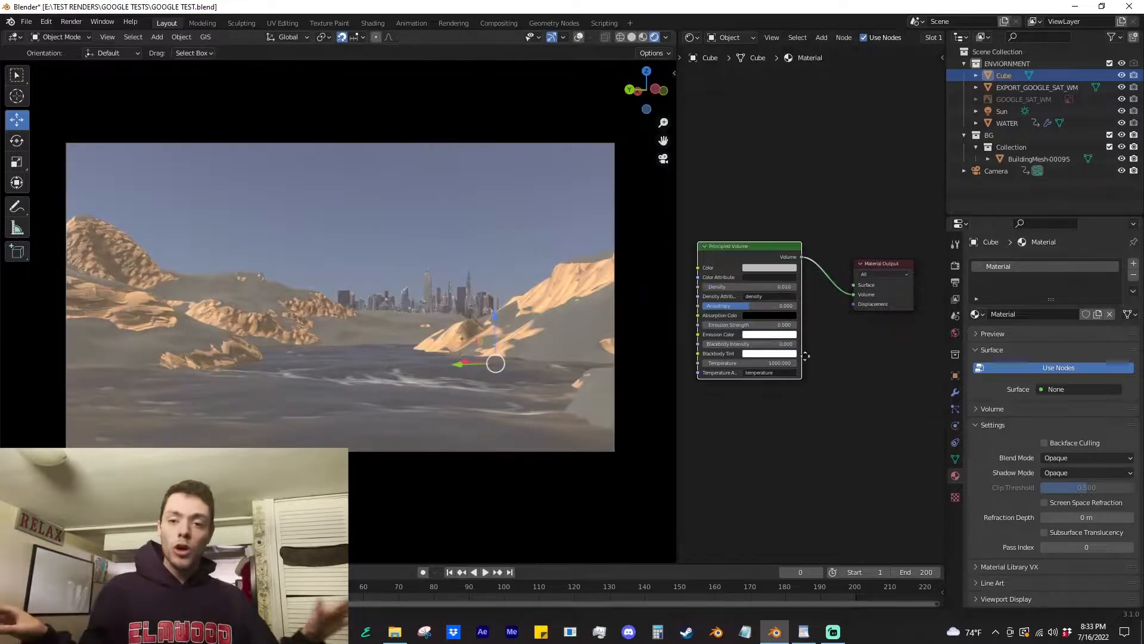
Step: Add a Voronoi Texture and a ColorRamp, linking the texture's Distance through the ramp into the Principled Volume's Density
middle_click_drag(724, 310, 851, 323)
key("shift+a")
type("vo")
key("Return")
left_click(710, 272)
key("shift+a")
key("Return")
left_click(782, 243)
left_click_drag(769, 272, 782, 320)
middle_click_drag(847, 259, 834, 262)
left_click_drag(884, 295, 880, 288)
Step: Move the ColorRamp's black stop to 0.741 and set the Voronoi Texture's scale to 18.8
scroll(758, 300, "up", 4)
left_click_drag(761, 303, 849, 317)
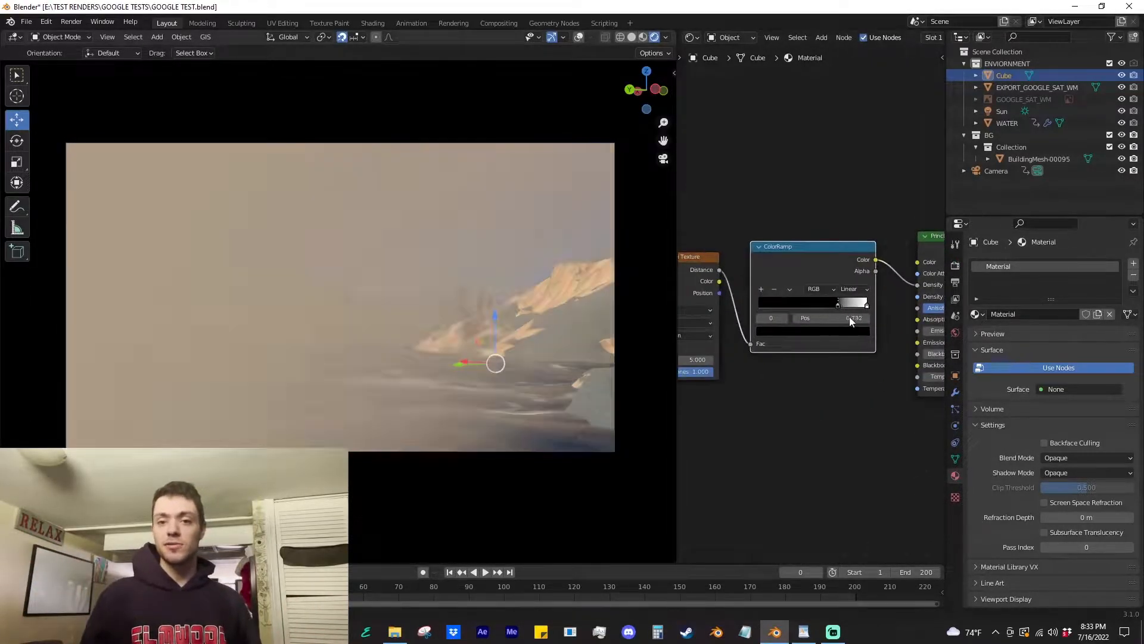
middle_click_drag(850, 317, 895, 316)
left_click_drag(730, 360, 812, 359)
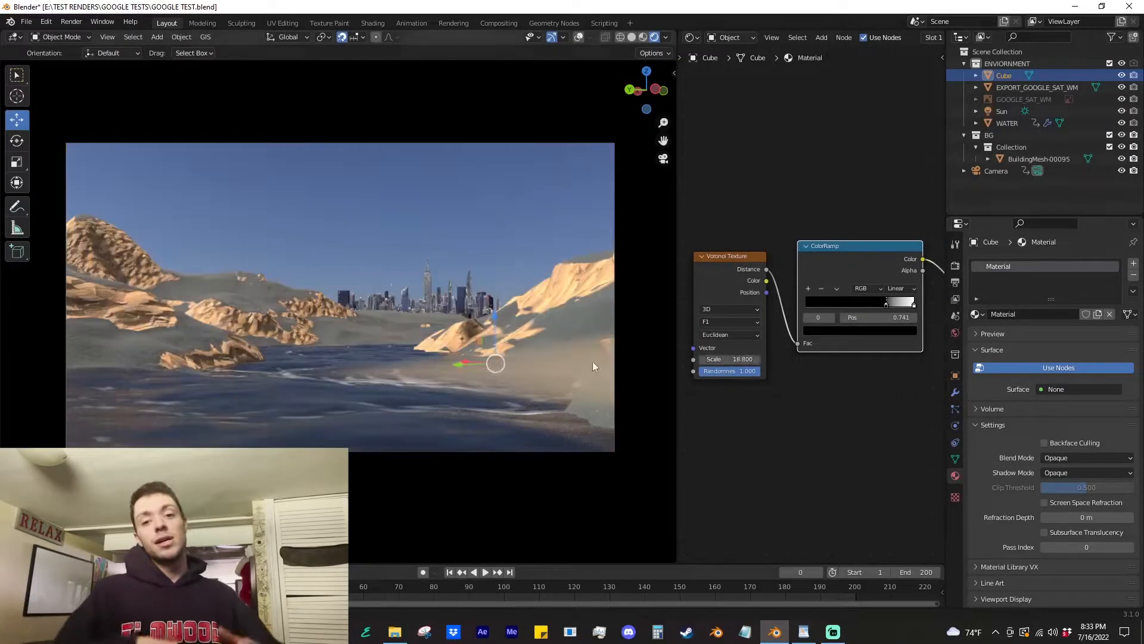
Step: Set the Eevee volumetrics range to start at 1.6 m and end at 6000 m, with 256 samples
left_click(955, 266)
scroll(1001, 418, "down", 4)
left_click_drag(1039, 502, 1096, 493)
left_click(1086, 504)
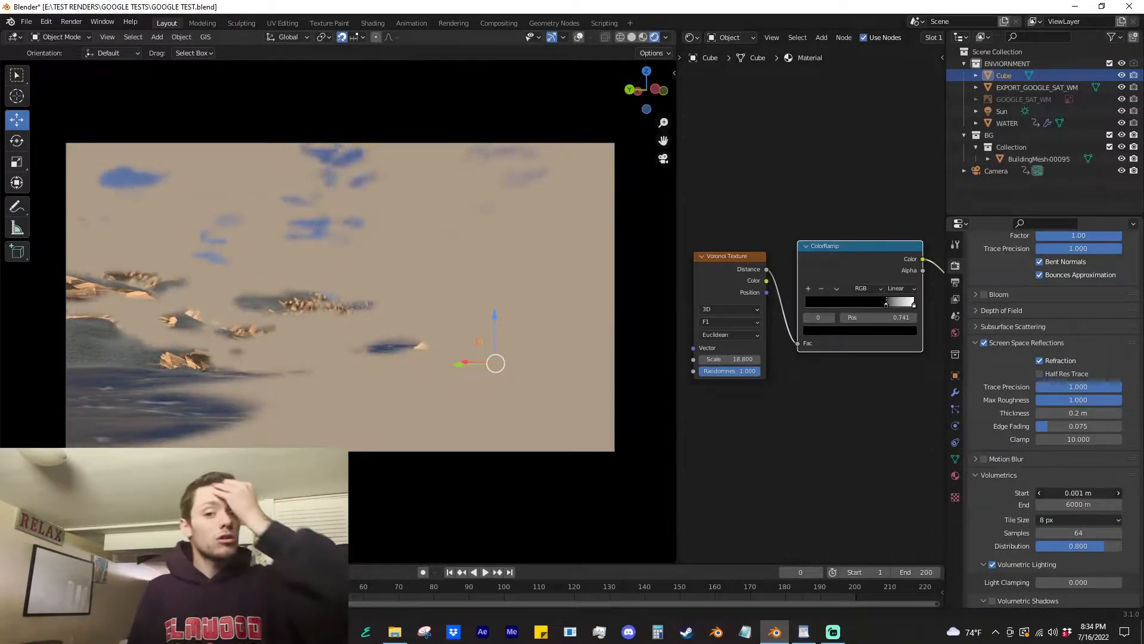
left_click_drag(1079, 532, 1103, 533)
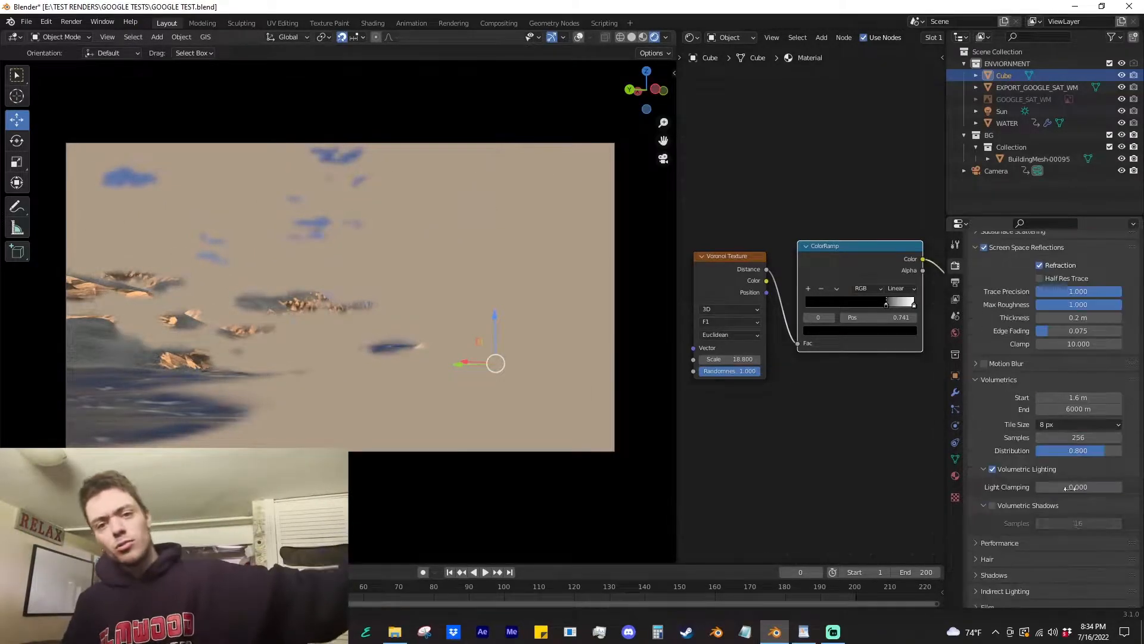
Step: Enable volumetric shadows with 128 samples and set the volumetrics tile size to 2 px and distribution to 1.000
left_click(992, 506)
scroll(1088, 489, "up", 3)
left_click(1067, 496)
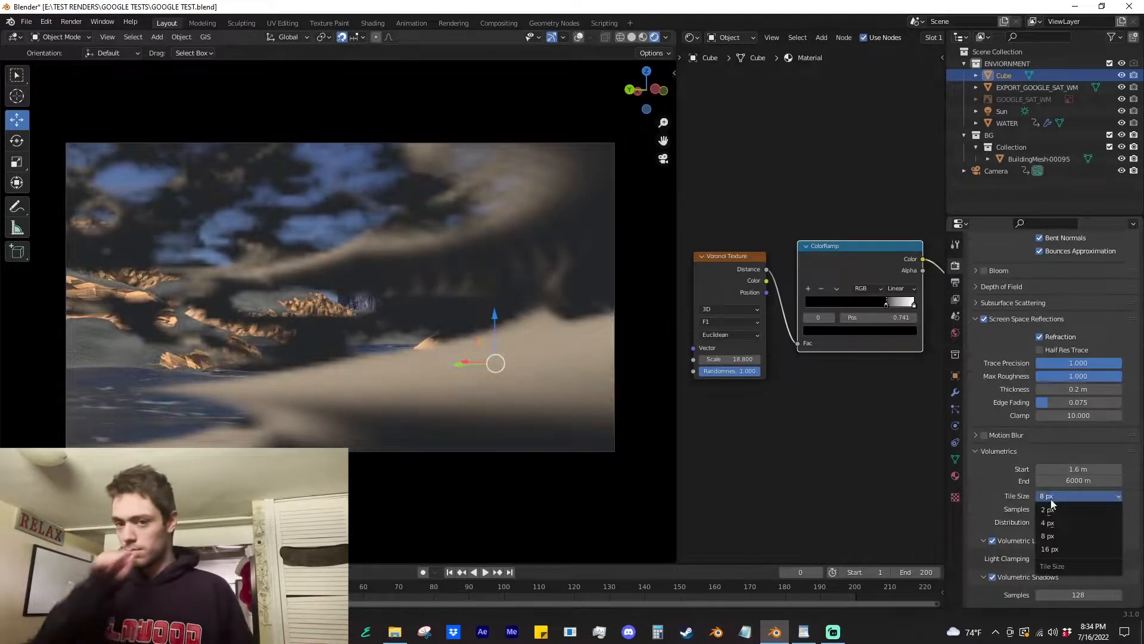
left_click(1050, 507)
Step: Move the ColorRamp's black stop to 0.877 and replace the Voronoi Texture with a Noise Texture feeding the ramp
middle_click_drag(831, 389, 796, 408)
left_click_drag(855, 323, 870, 325)
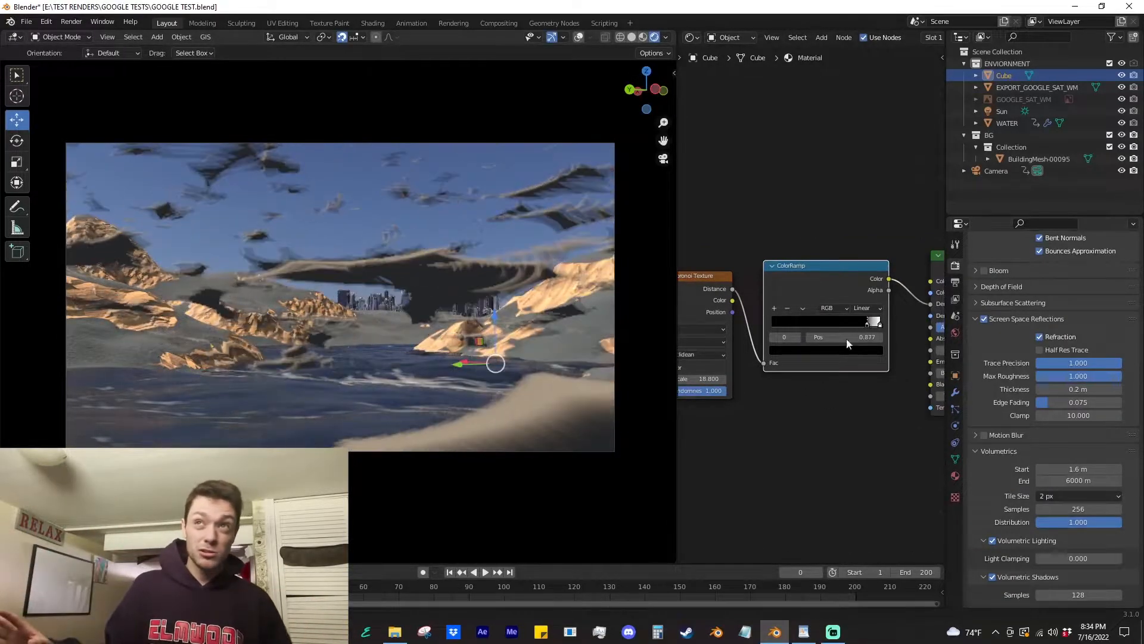
middle_click_drag(751, 340, 824, 343)
left_click(738, 333)
key("x")
key("shift+a")
left_click(738, 334)
type("noise")
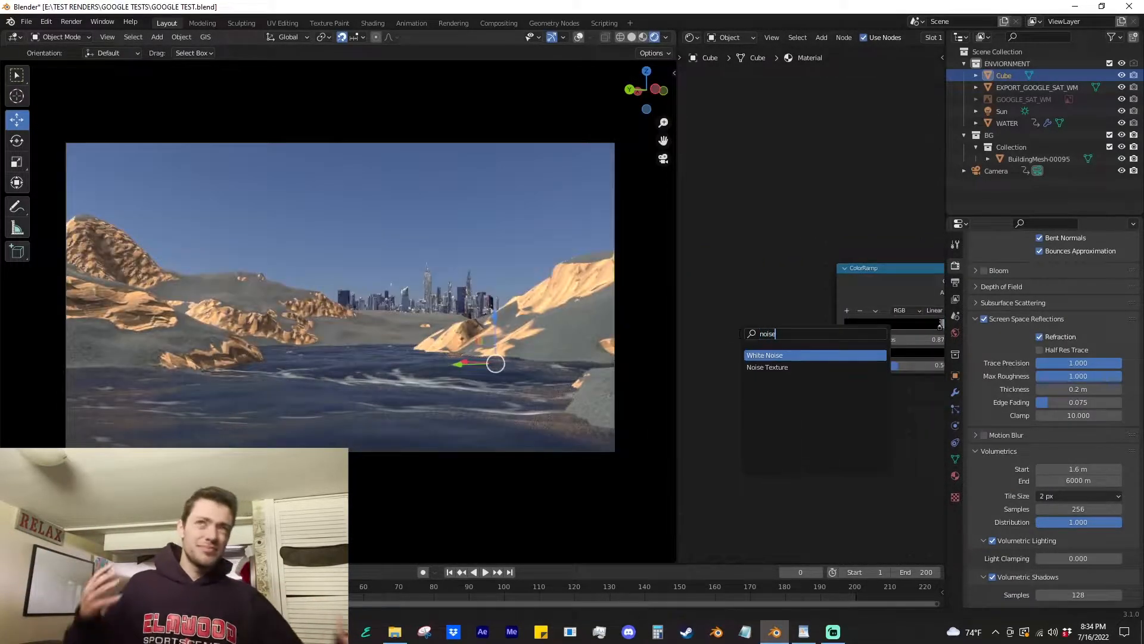
key("Return")
left_click(783, 351)
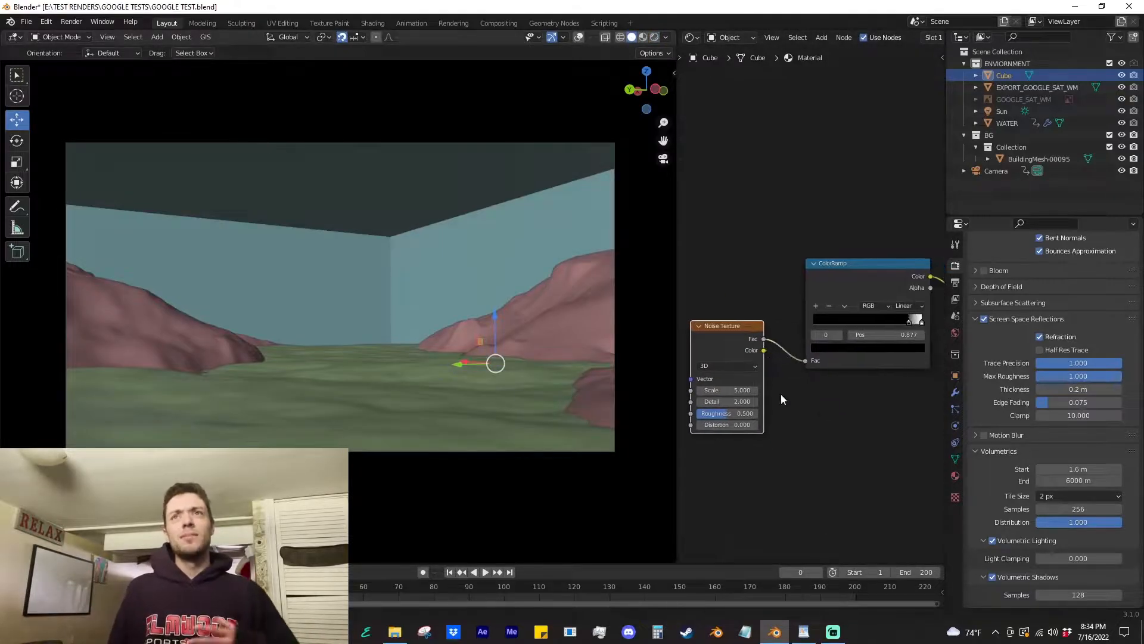
Step: Move the ramp's black stop to 0.668 and set the Noise Texture to scale 20, detail 15 and roughness 0.567
left_click(654, 37)
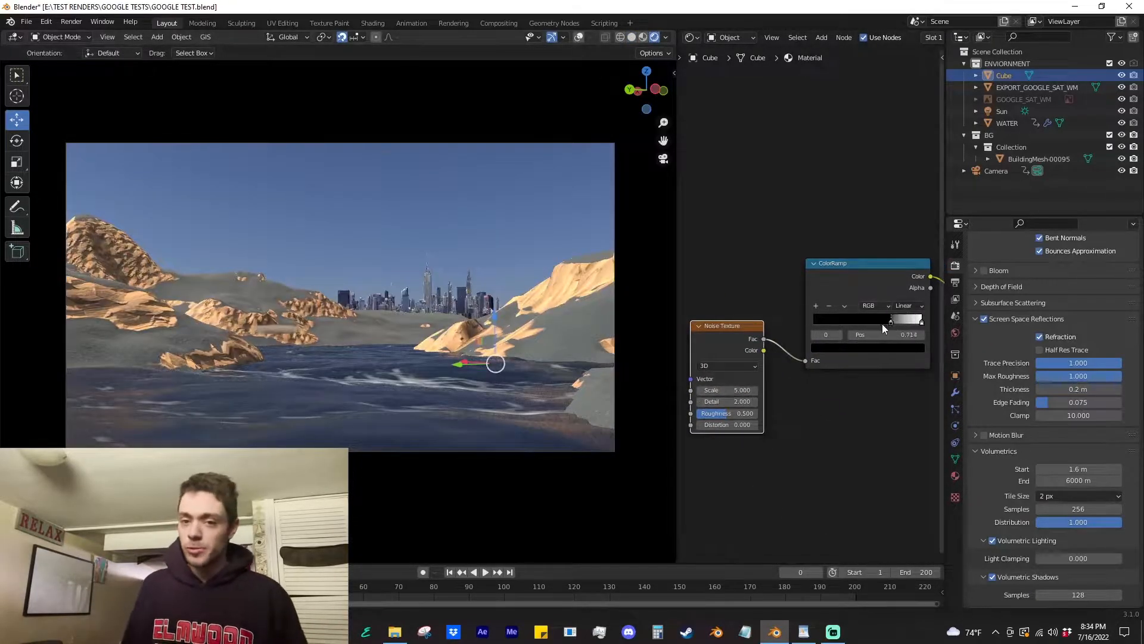
left_click_drag(882, 324, 885, 323)
double_click(727, 390)
type("20")
key("Return")
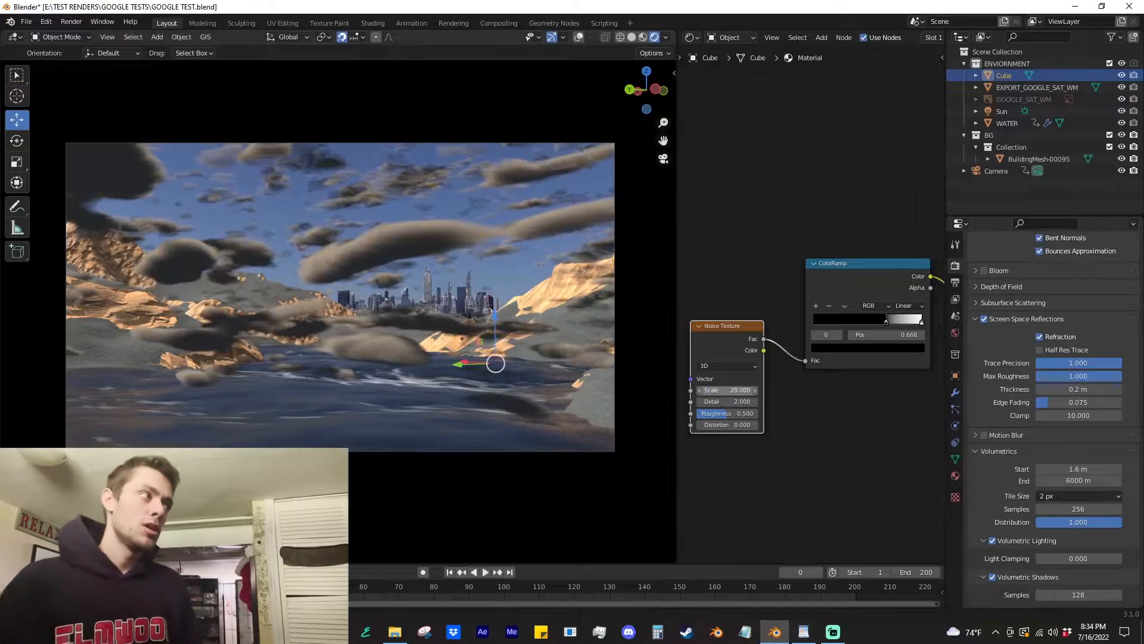
mouse_move(727, 402)
left_mouse_down()
mouse_move(749, 403)
mouse_move(732, 414)
left_mouse_up()
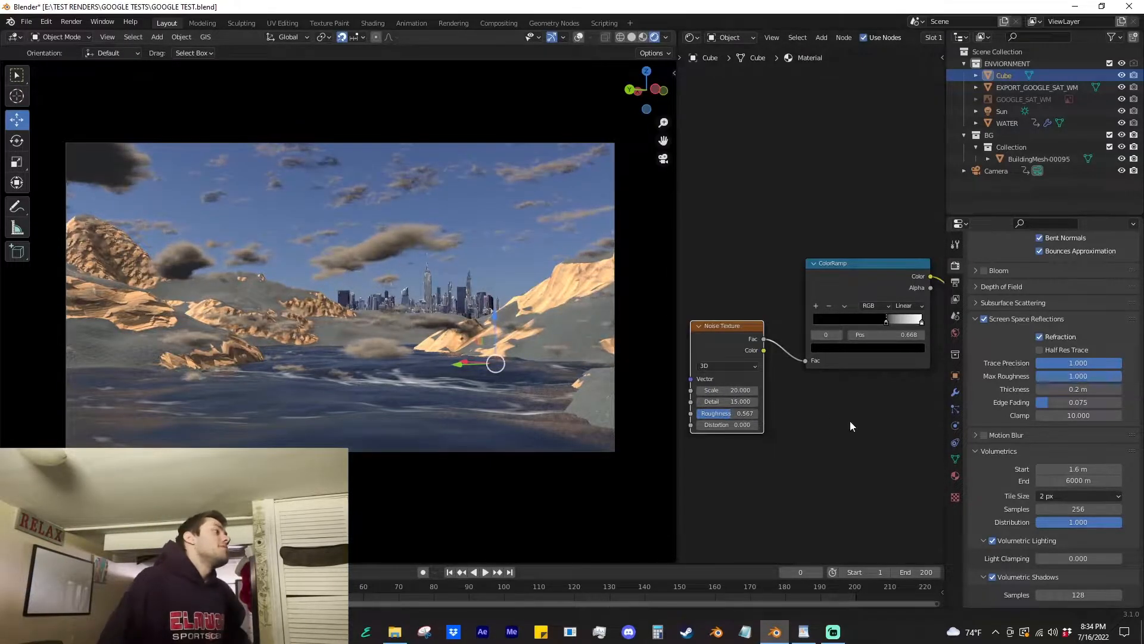
Step: Move the ColorRamp's black stop to 0.627 and darken its white stop to a value of 0.01
middle_click_drag(850, 421, 817, 423)
left_click_drag(845, 326, 844, 328)
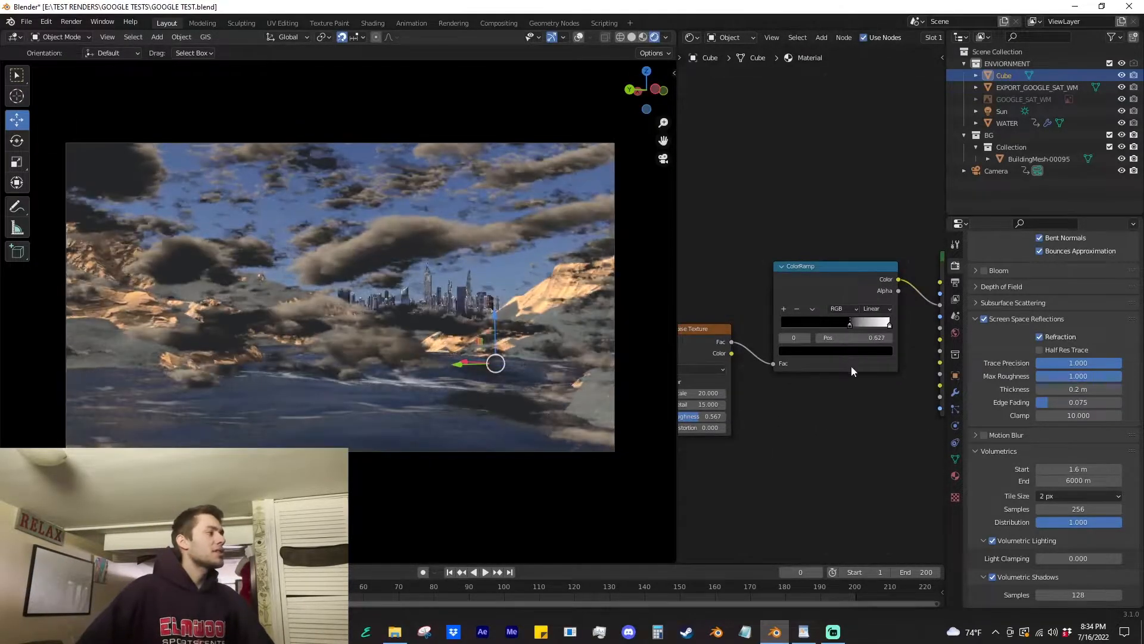
middle_click_drag(851, 366, 815, 371)
left_click(854, 330)
left_click(836, 358)
left_click(793, 334)
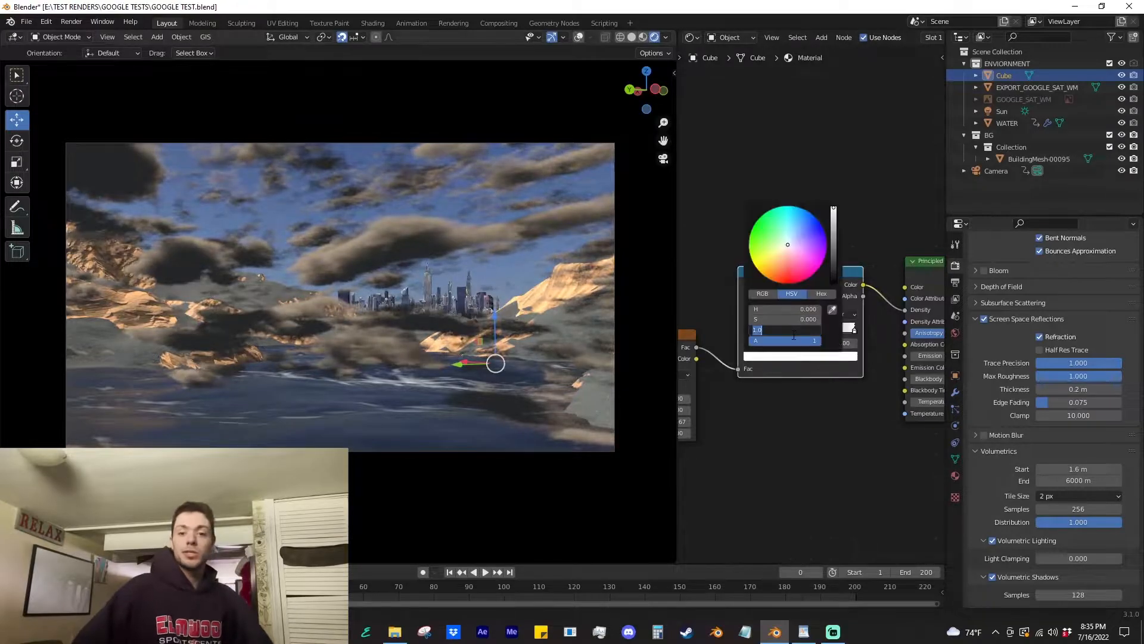
type("0.1")
key("Return")
left_click(793, 334)
type("0.1")
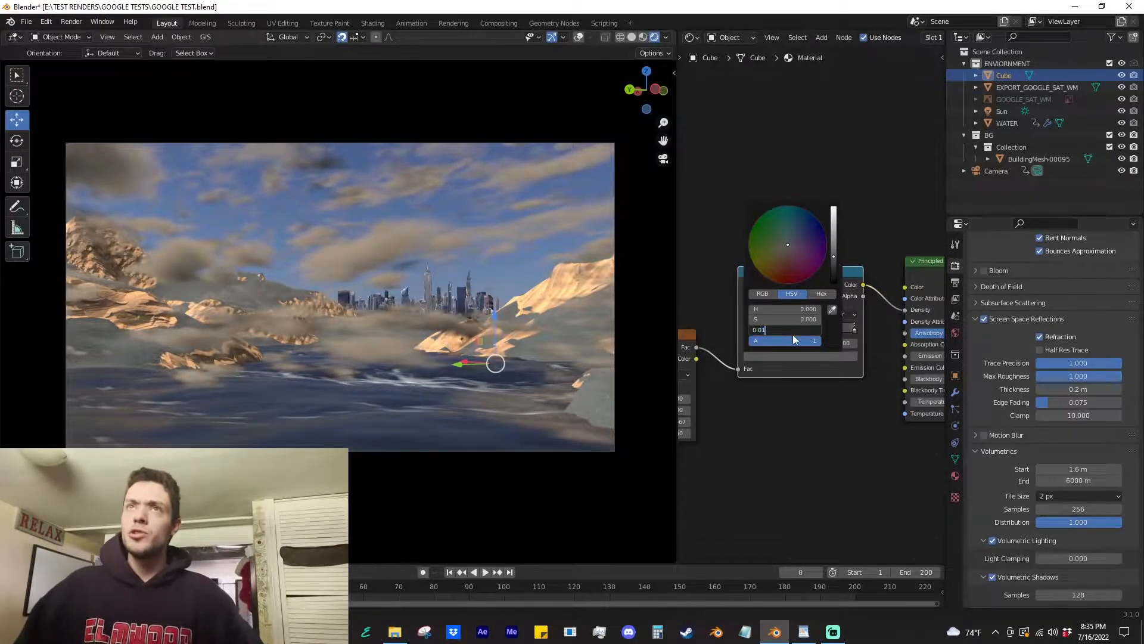
key("Return")
scroll(1029, 498, "down", 1)
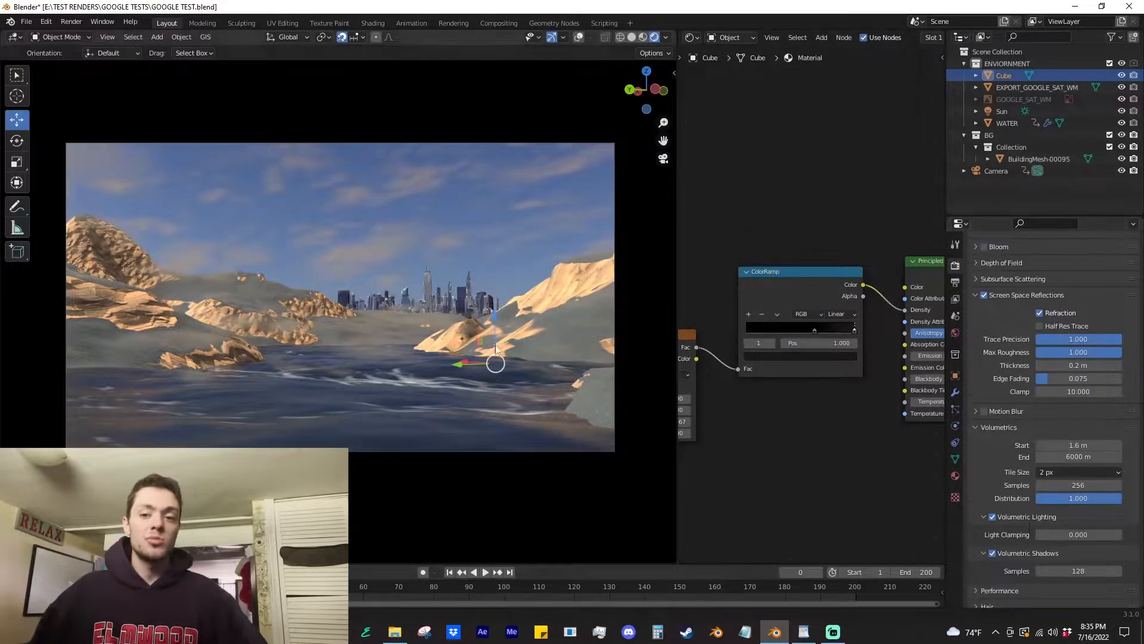
Step: Return to the camera view and close the shader editor to restore the full-width viewport
middle_click_drag(497, 349, 498, 252)
key("KP_0")
left_click_drag(678, 30, 804, 179)
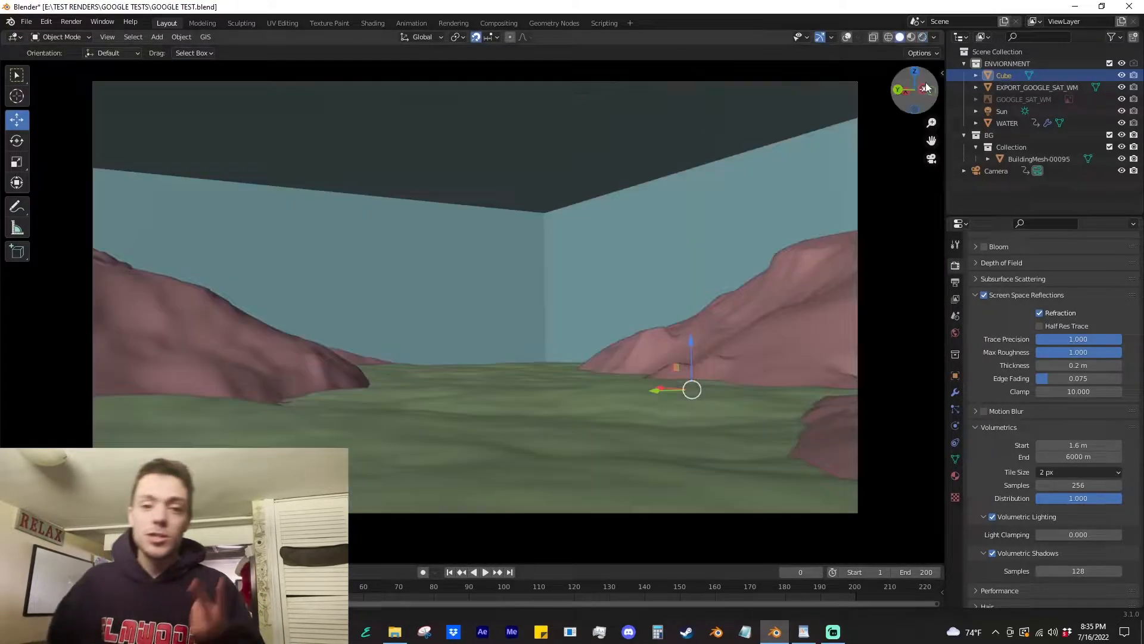
Step: Open the view layer settings in the Compositing workspace, and preview another render pass in the Layout viewport with the cube hidden
left_click(497, 23)
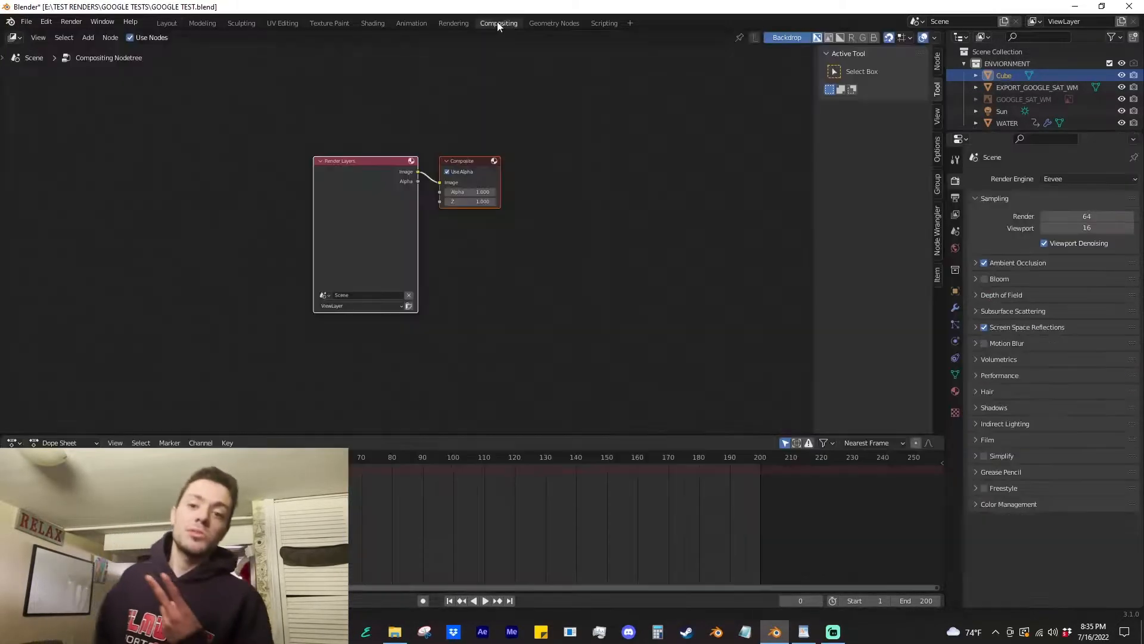
left_click(955, 214)
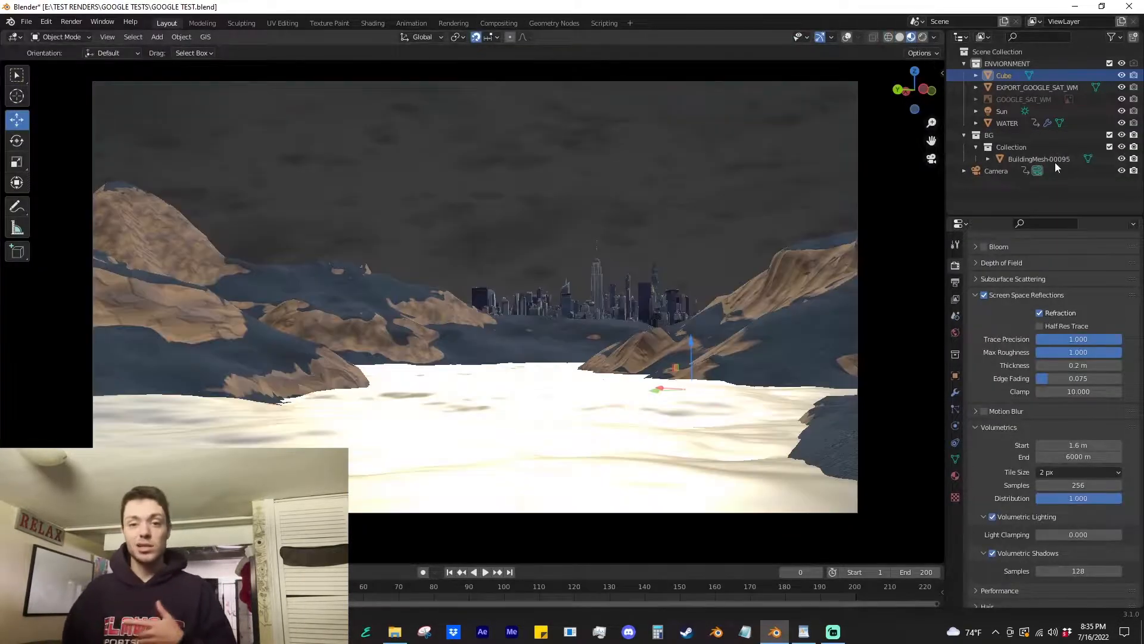
left_click(934, 37)
left_click(906, 235)
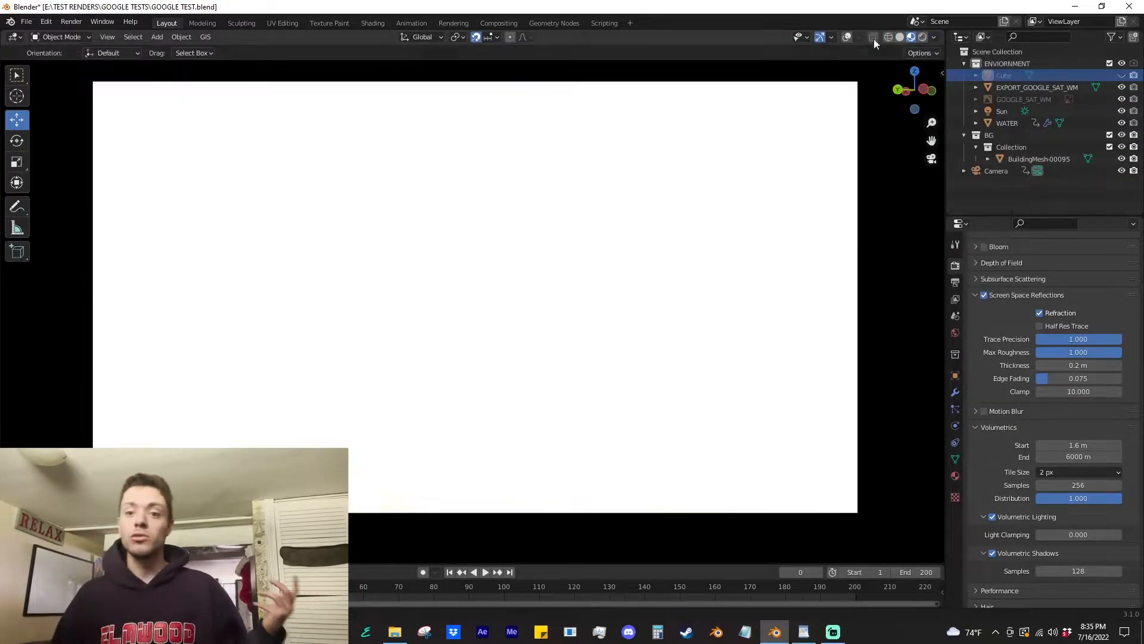
Step: Open the world's Mist Pass settings and set the mist depth to 10000 m
left_click(955, 333)
left_click(1060, 483)
left_click_drag(1058, 514, 1058, 513)
type("000")
key("Return")
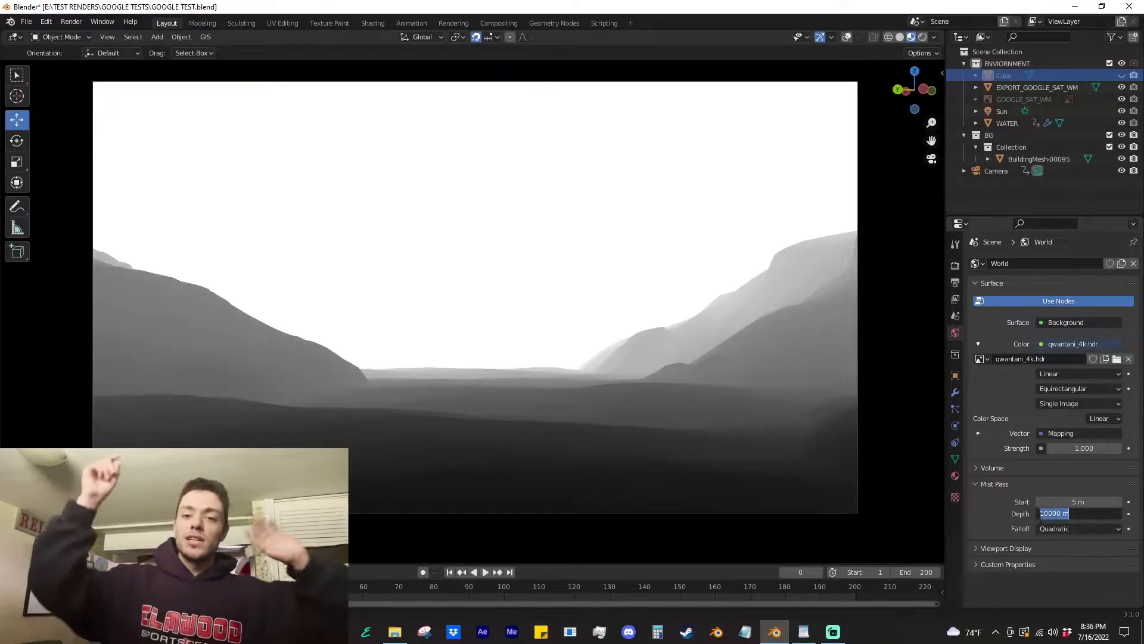
Step: Raise the mist depth through 20000 m and 50000 m, settling on a start of 644 m and a depth of 91175 m
type("20000")
key("Return")
key("BackSpace")
type("5")
key("Return")
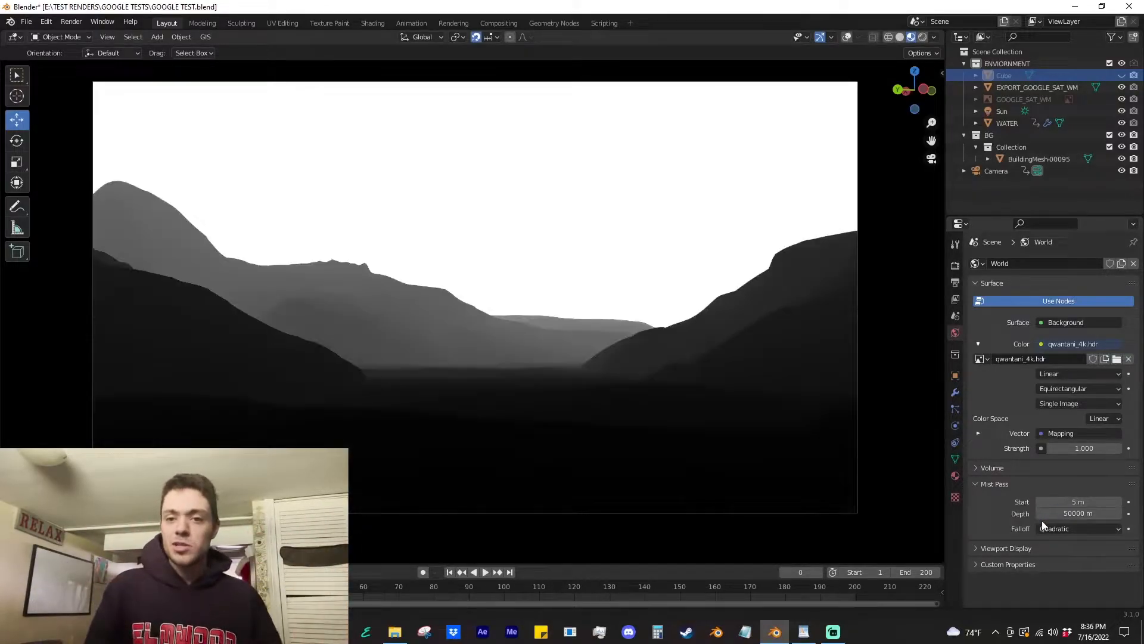
key("BackSpace")
type("10")
key("Return")
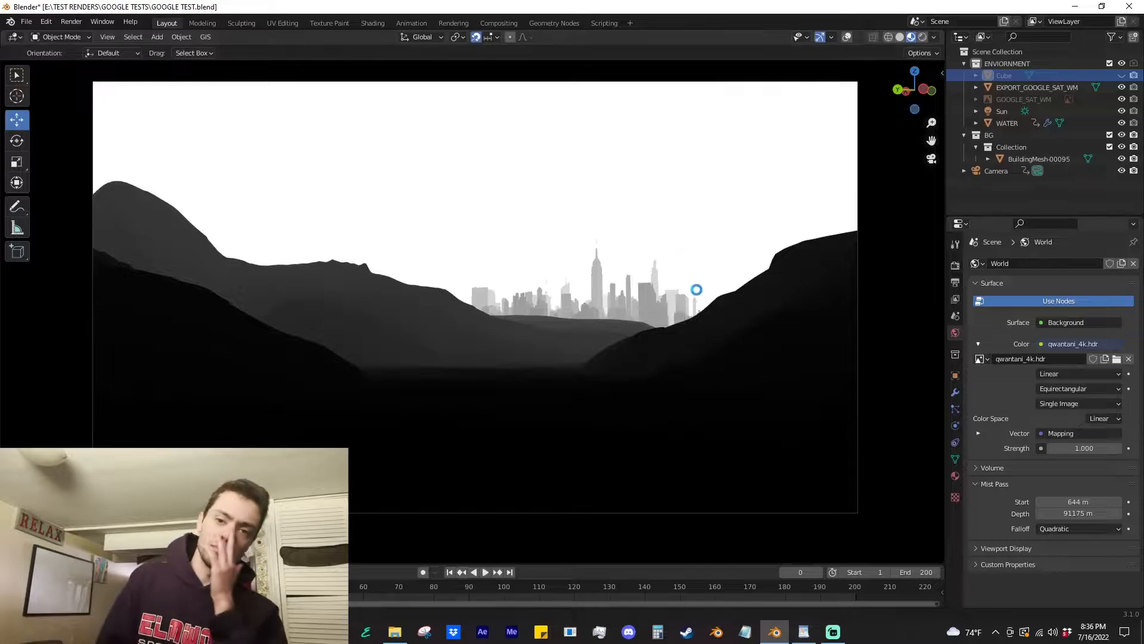
Step: Render a test frame, close it, and render the frame again with the terrain included and the cube excluded
left_click(510, 24)
left_click(167, 22)
key("F12")
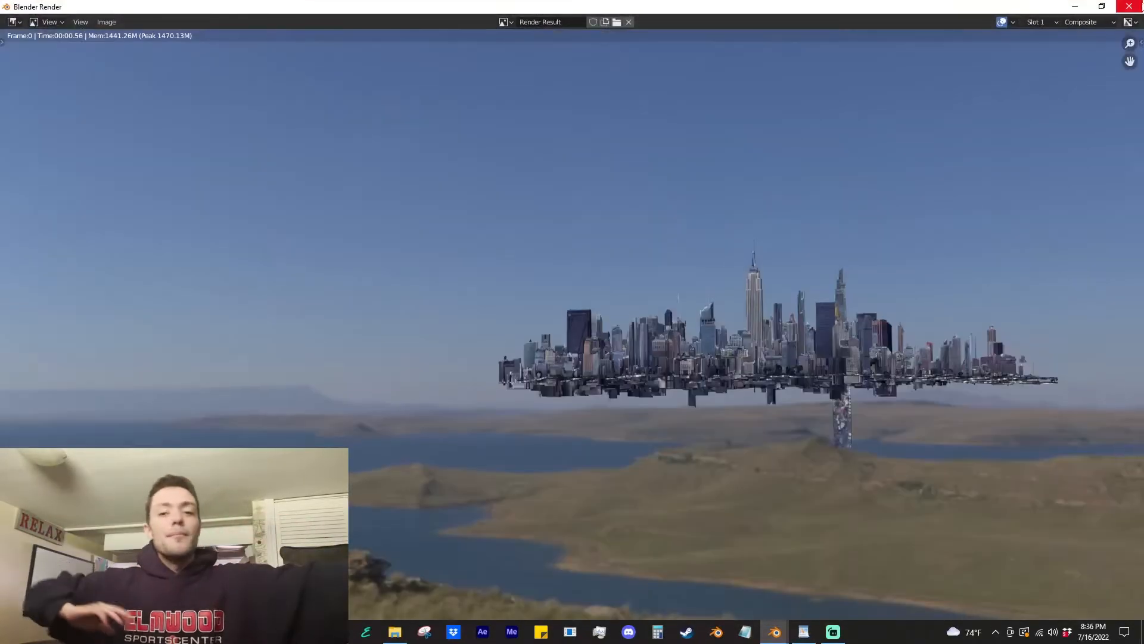
left_click(1129, 6)
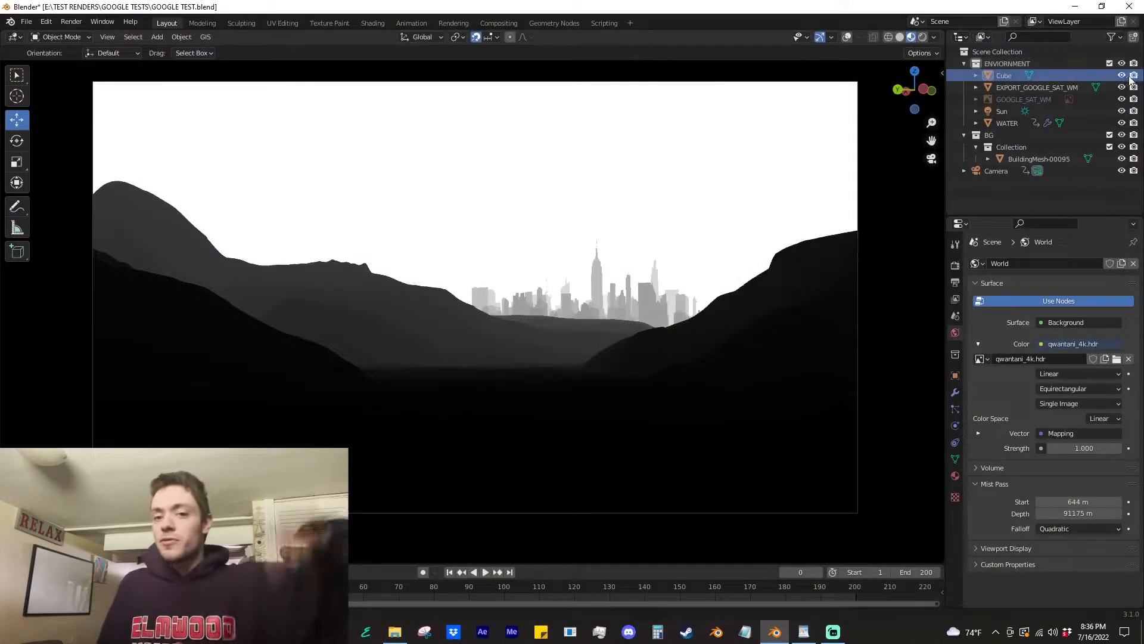
left_click(70, 22)
left_click(83, 36)
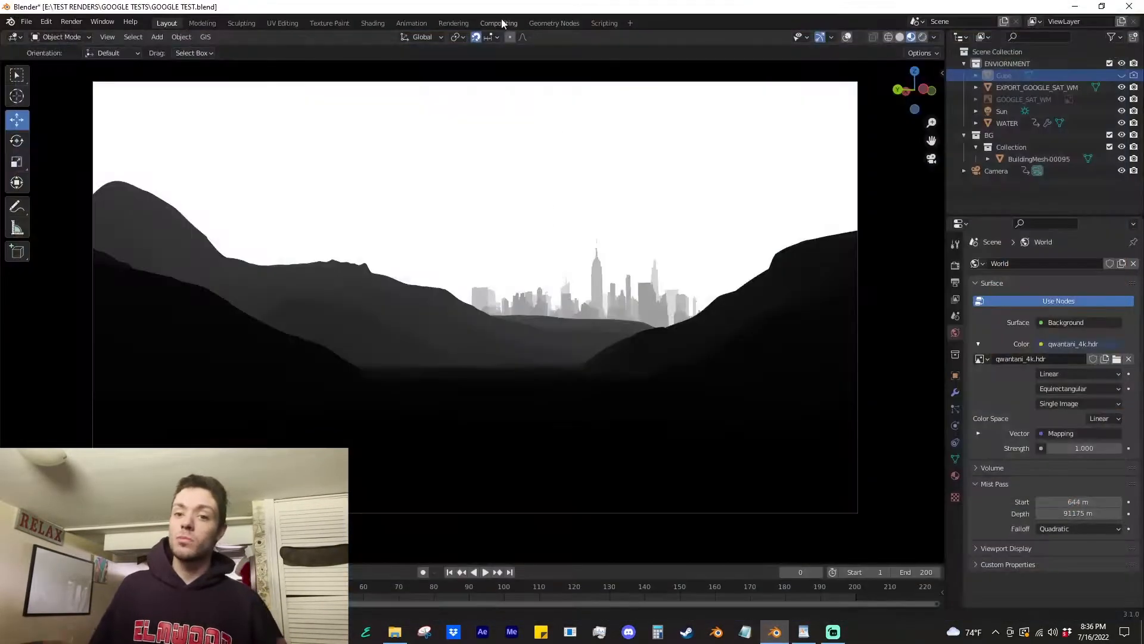
Step: Add a Viewer node to the compositing node tree beside the Composite node
left_click(499, 22)
left_click_drag(575, 246, 576, 248)
type("vie")
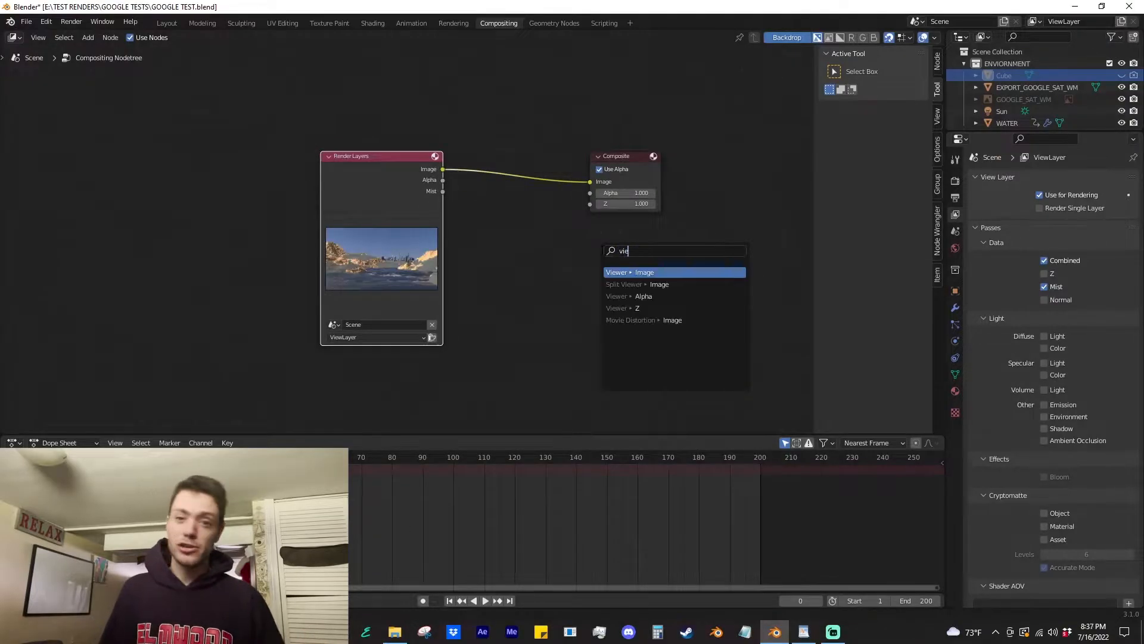
key("Return")
left_click(601, 253)
Step: Add a Mix node between the render image and the Viewer, with the Mist pass driving its factor
middle_click_drag(519, 264, 546, 263)
key("shift+a")
left_click(557, 276)
type("mix")
key("Return")
left_click(517, 237)
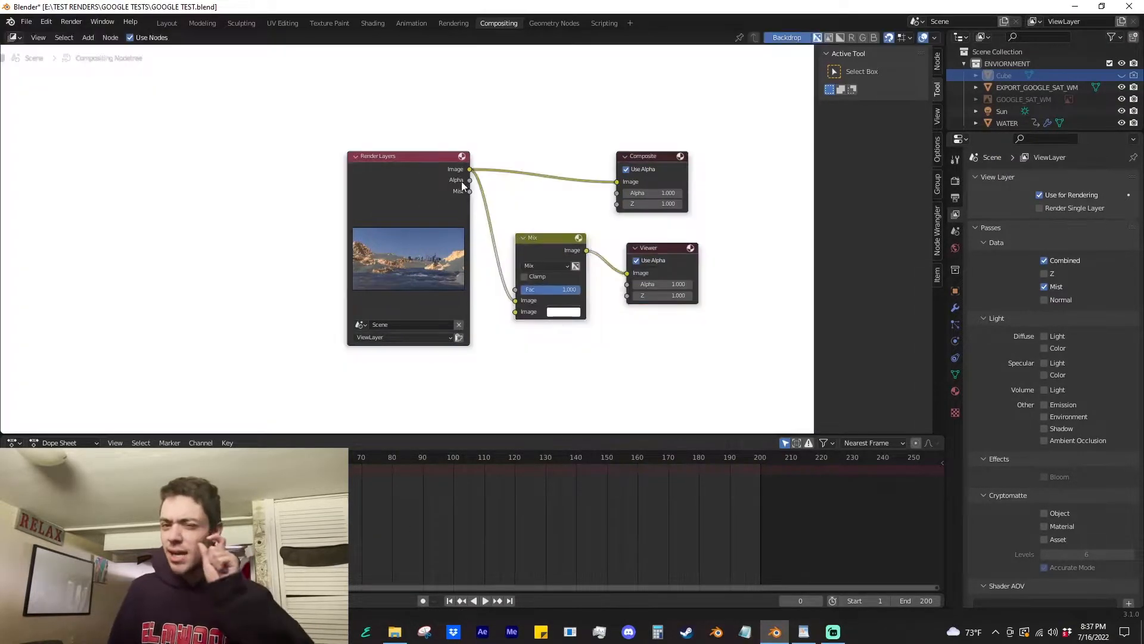
left_click_drag(526, 286, 525, 289)
Step: Reposition the Mix node and tint its second colour a pale cream yellow
left_click(563, 312)
left_click_drag(548, 238, 568, 228)
left_click(584, 302)
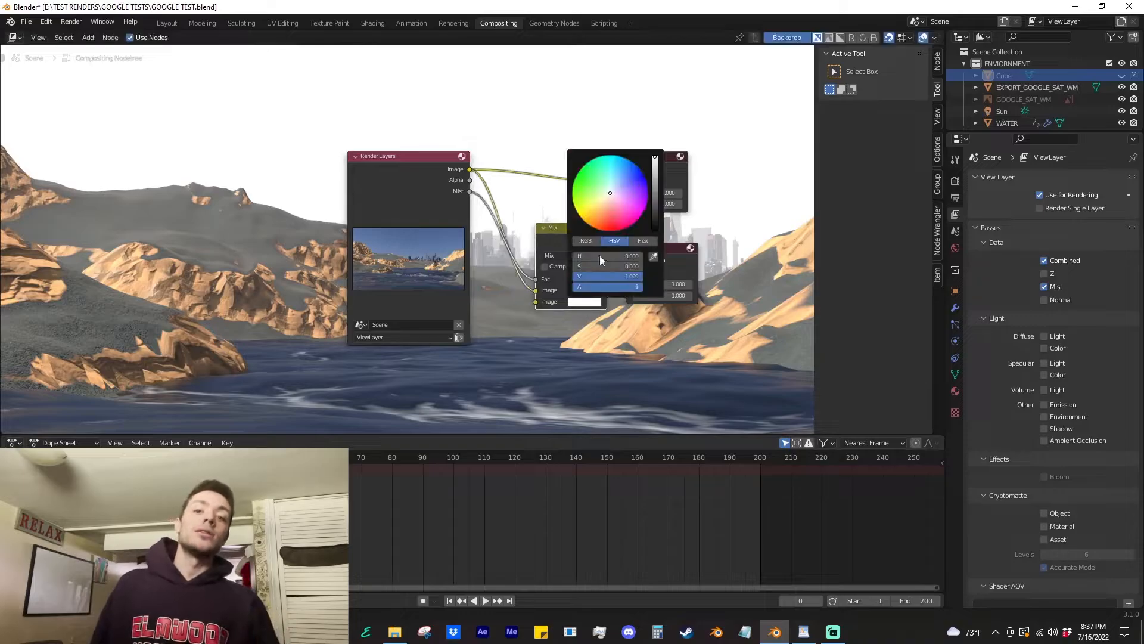
left_click_drag(606, 195, 606, 197)
Step: Insert a ColorRamp node between the Mist pass and the Mix node's factor
key("shift+a")
left_click(544, 320)
type("colo")
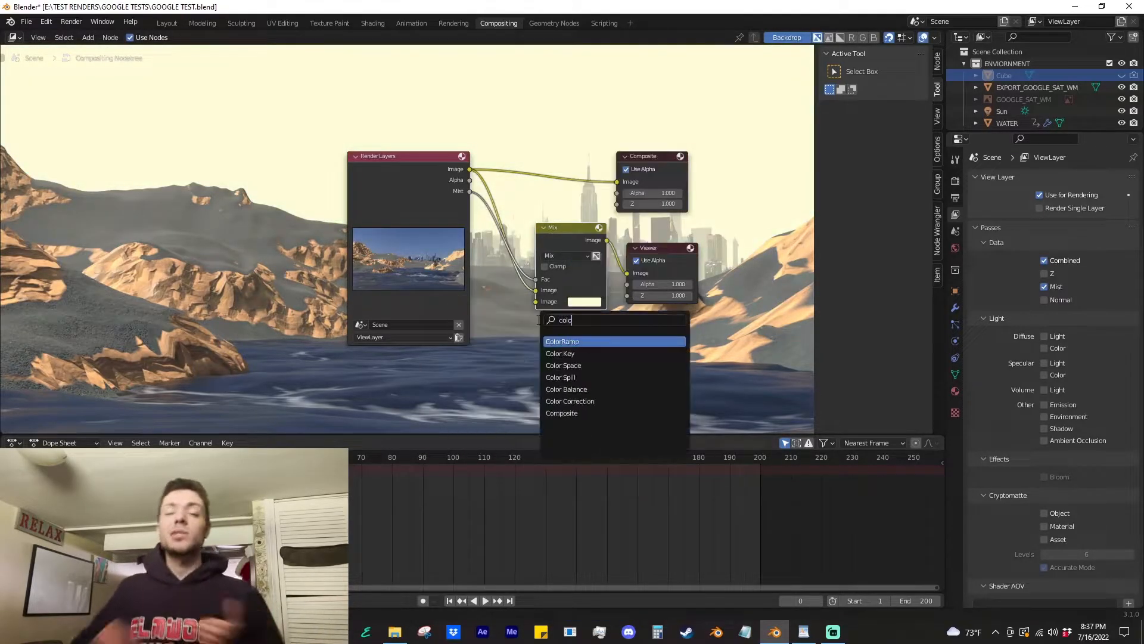
key("Return")
left_click(506, 238)
Step: Darken the ColorRamp's white stop to grey to weaken the mist
left_click(618, 296)
left_click(575, 320)
left_click_drag(571, 295, 522, 295)
key("BackSpace")
key("BackSpace")
key("BackSpace")
key("BackSpace")
key("Return")
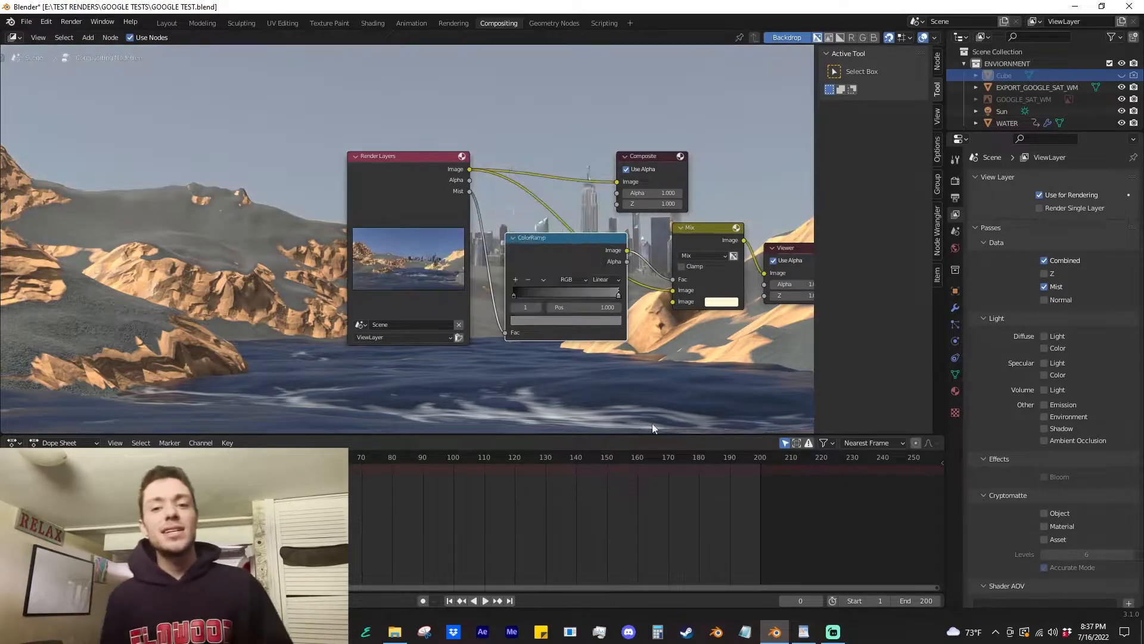
Step: Move the Composite node clear of the others and feed it the Mix node's output
middle_click_drag(689, 250, 675, 263)
left_click_drag(640, 172, 782, 182)
left_click_drag(730, 252, 745, 204)
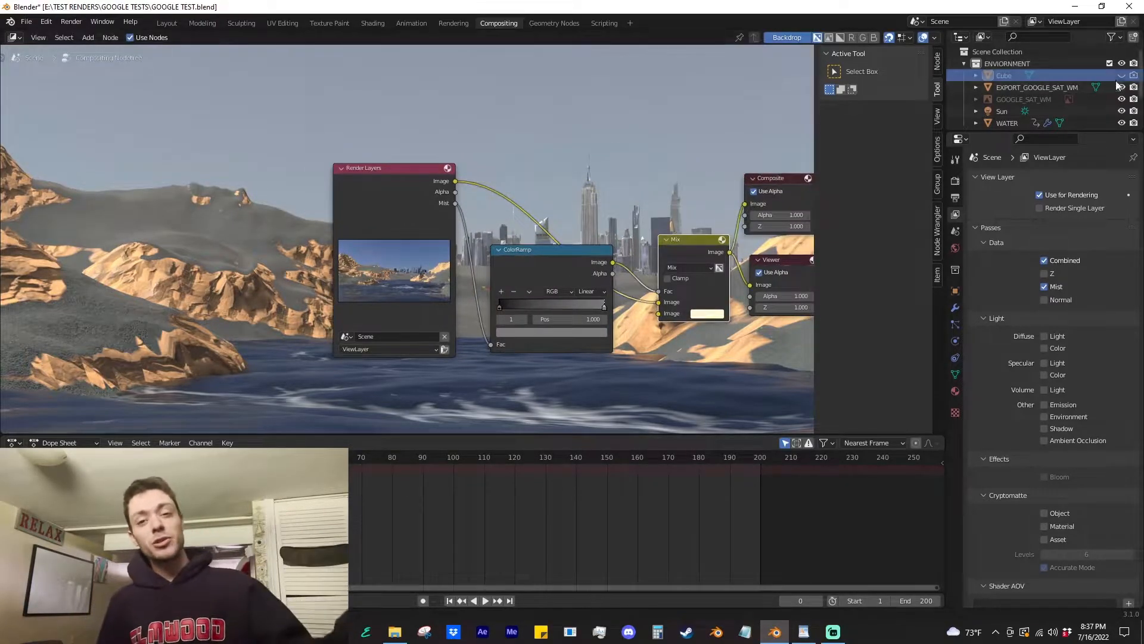
Step: Render the composited frame with the cloud cube enabled and view the result
left_click(71, 21)
left_click(96, 46)
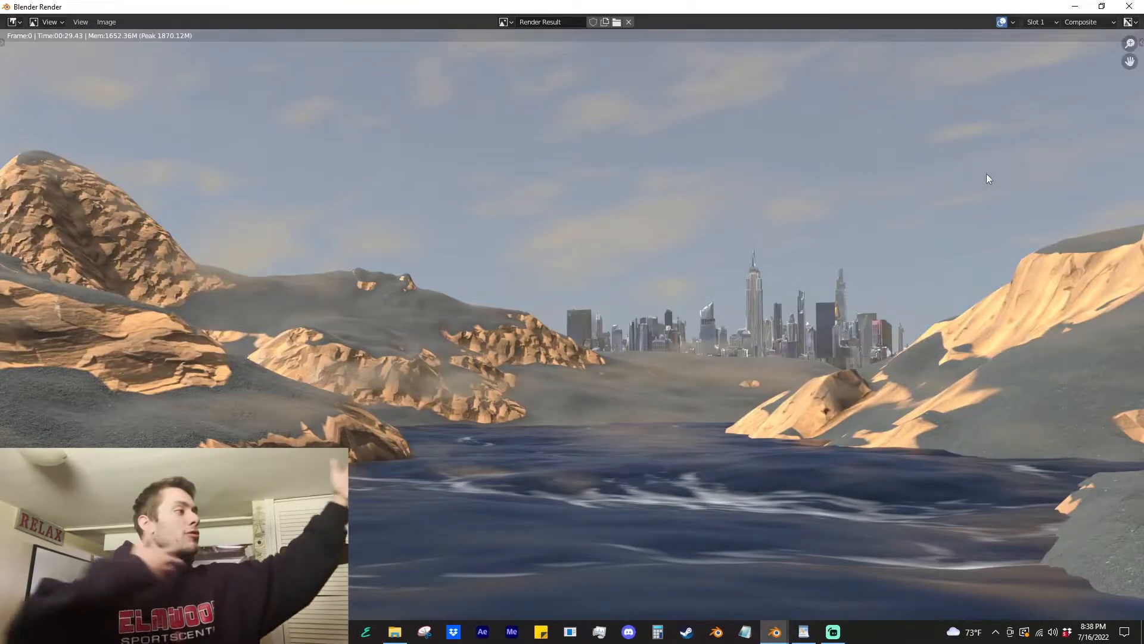
scroll(906, 238, "down", 1)
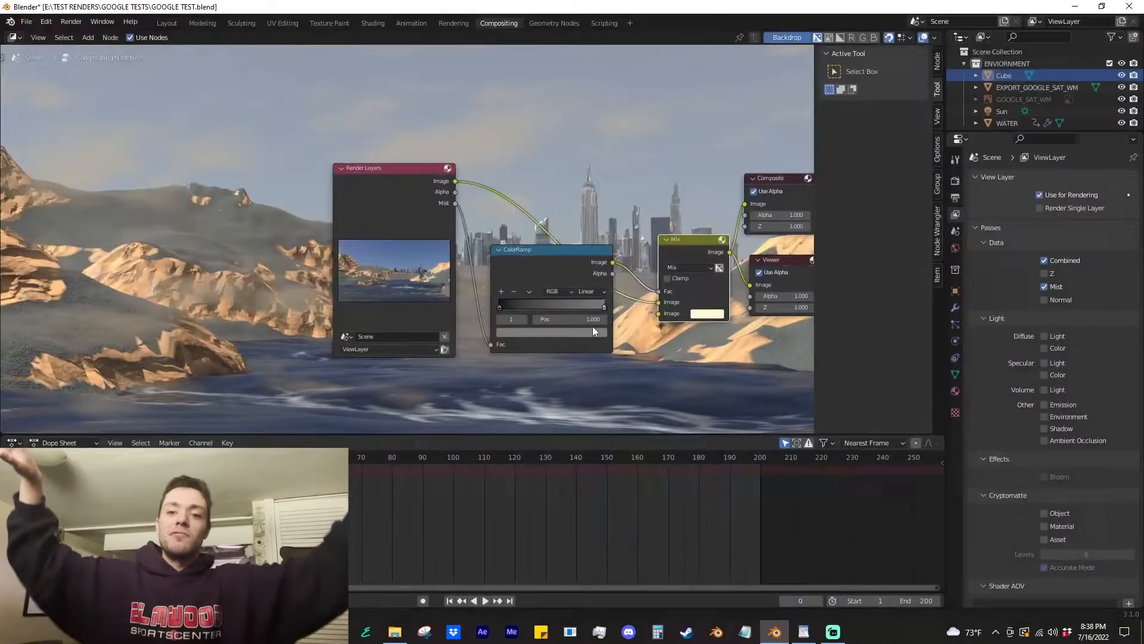
Step: Set the value of the ColorRamp's end stop colour to 0.5
left_click(587, 332)
left_click(542, 306)
type(".5")
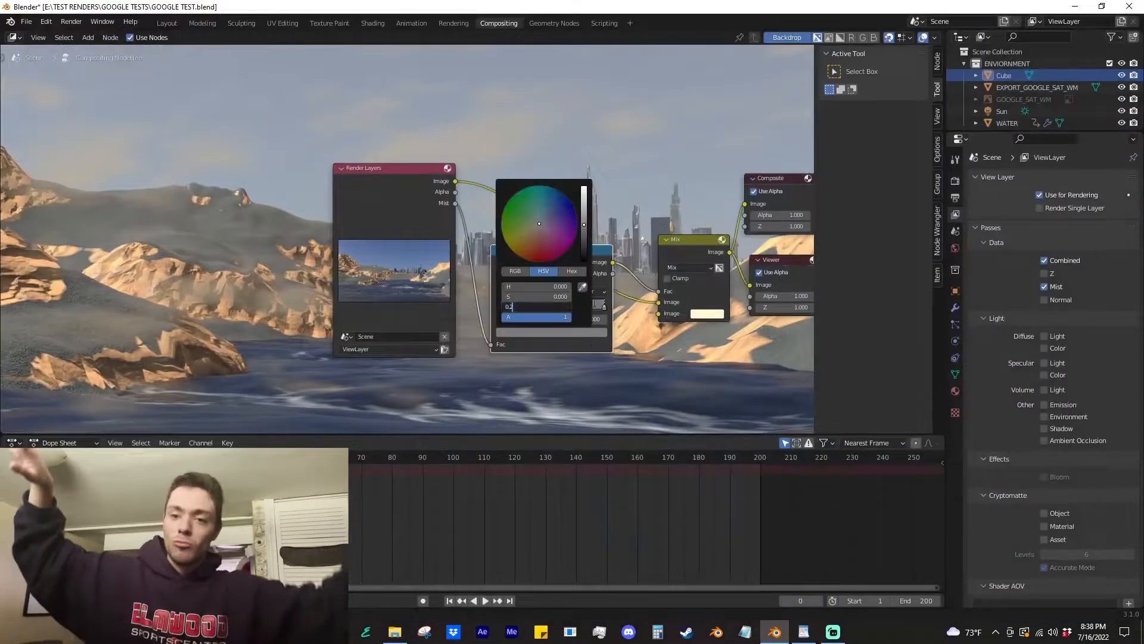
key("Return")
left_click(73, 22)
Step: Set the saturation of the Mix node's second colour to 0 and lower its value slightly
left_click(707, 313)
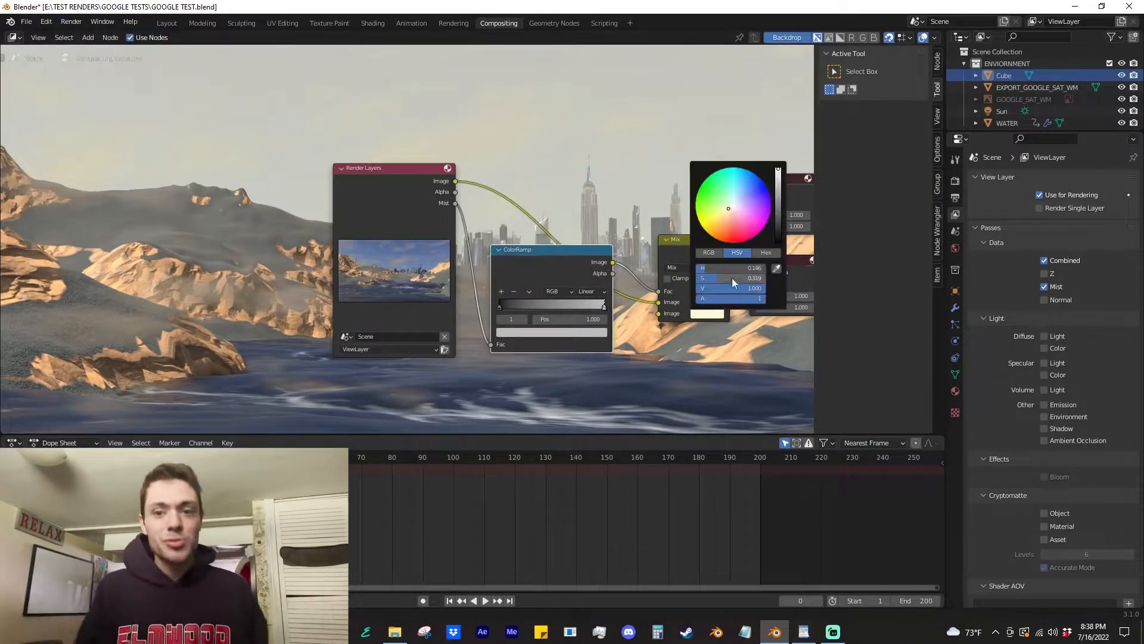
left_click_drag(732, 279, 701, 279)
mouse_move(759, 291)
left_mouse_down()
mouse_move(745, 290)
mouse_move(757, 290)
left_mouse_up()
Step: Render the frame with the whiter mist, view the whole image, and close the render window
left_click(71, 22)
left_click(84, 36)
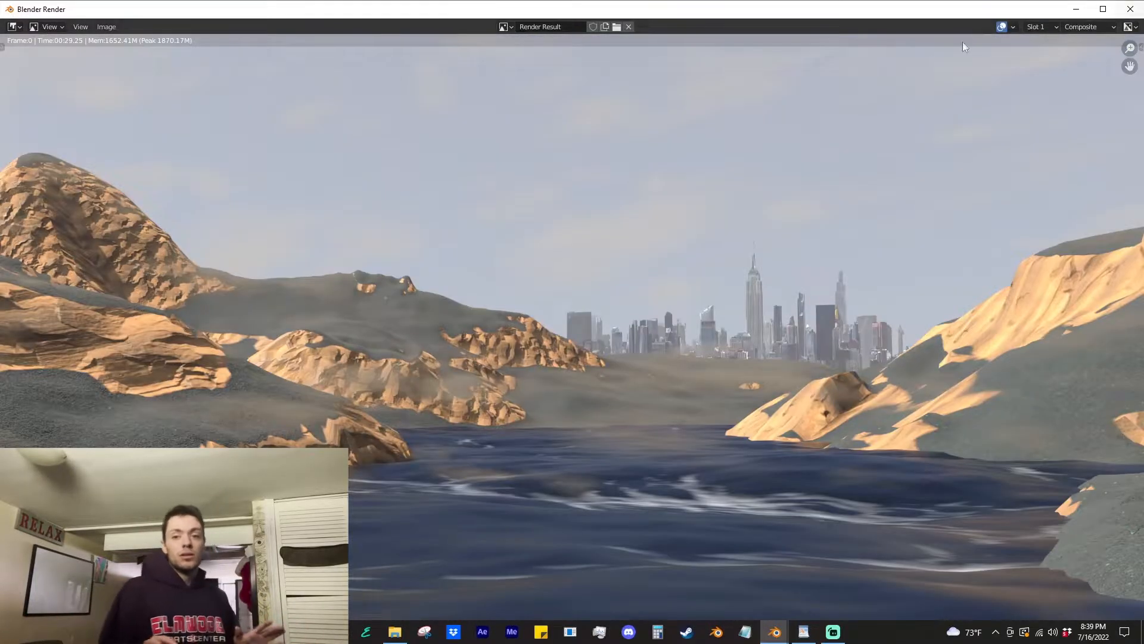
scroll(761, 212, "down", 1)
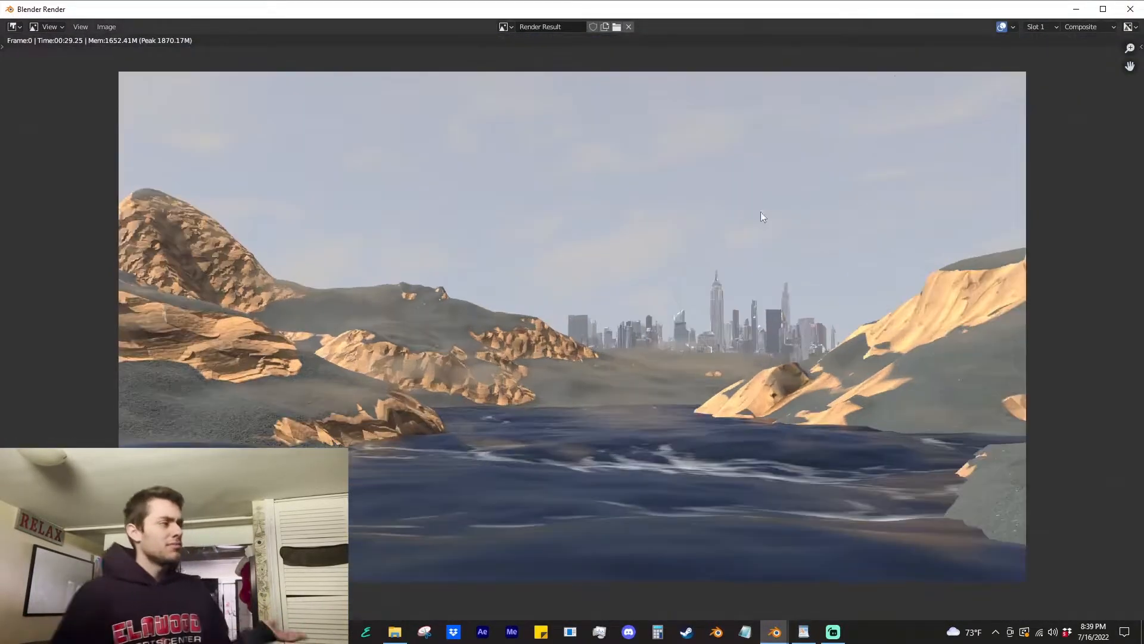
left_click(1122, 13)
Step: In the Layout workspace, hide the cube, use rendered shading and switch the displayed pass from Mist to Combined
left_click(178, 22)
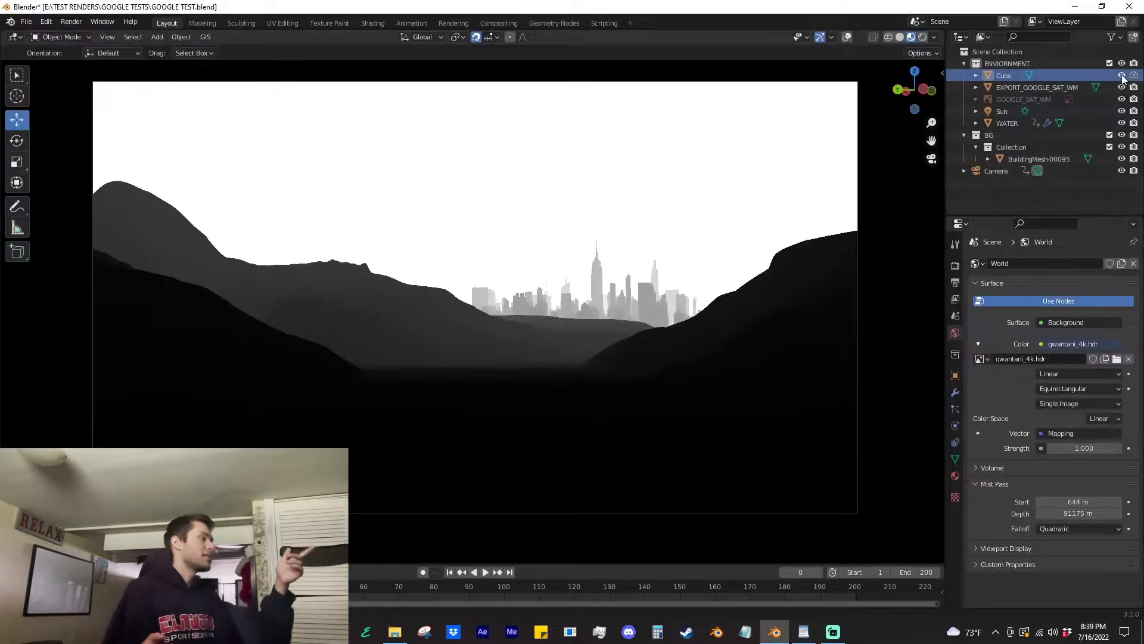
left_click(922, 37)
left_click(934, 37)
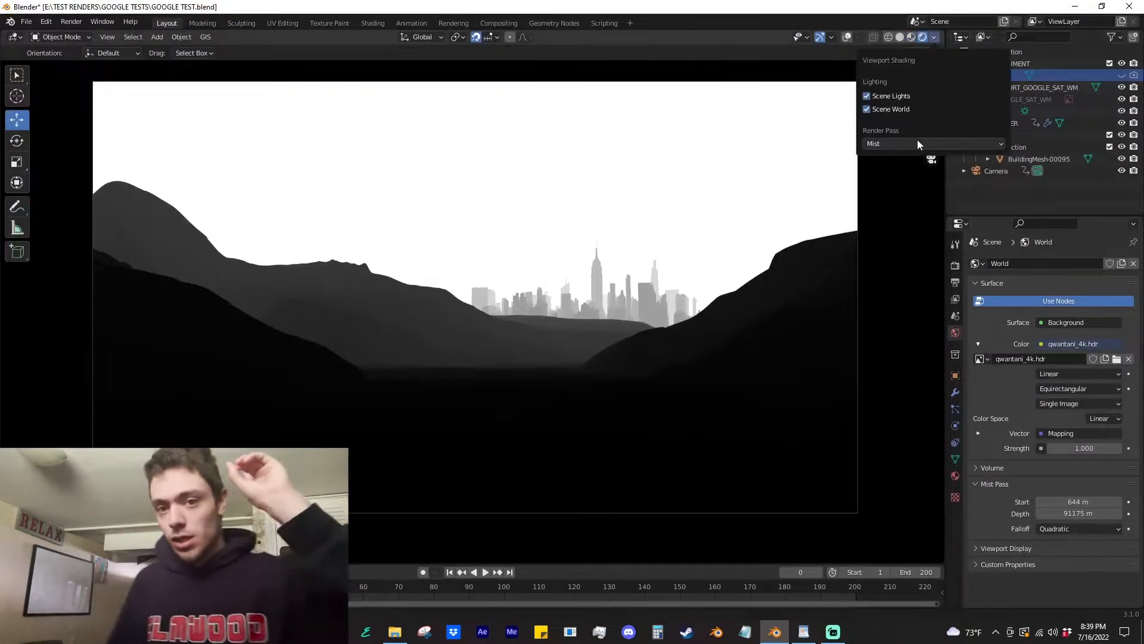
left_click(918, 143)
left_click(879, 172)
Step: Set the camera's clip start to 1 m and check the viewport's own clipping values
left_click(996, 171)
left_click(955, 426)
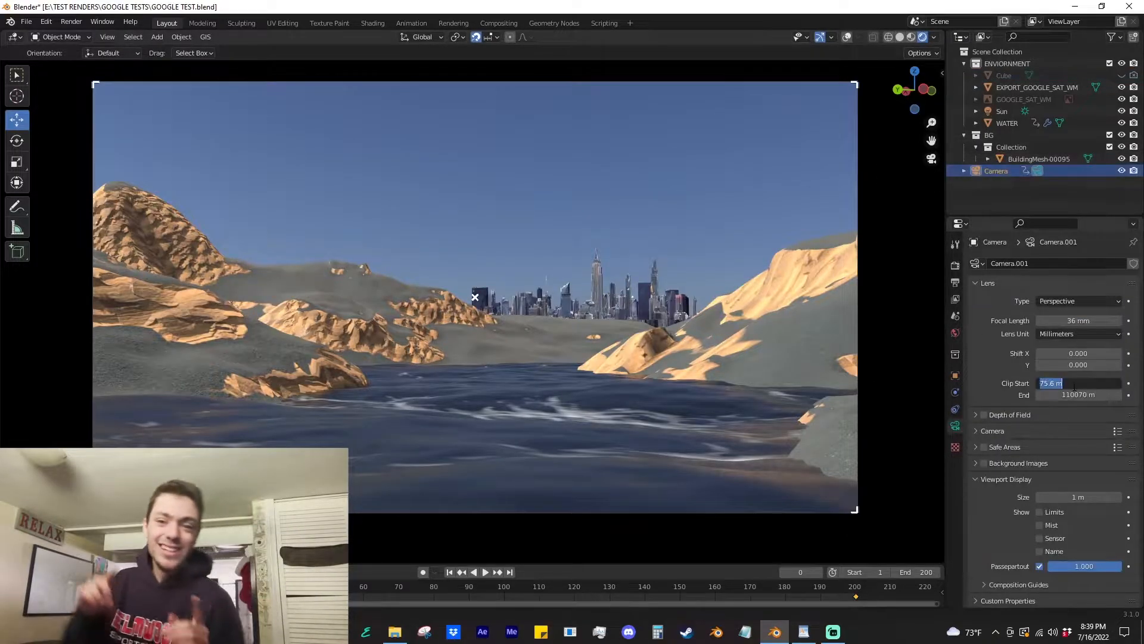
key("Return")
middle_click_drag(704, 298, 698, 345)
key("n")
left_click(938, 134)
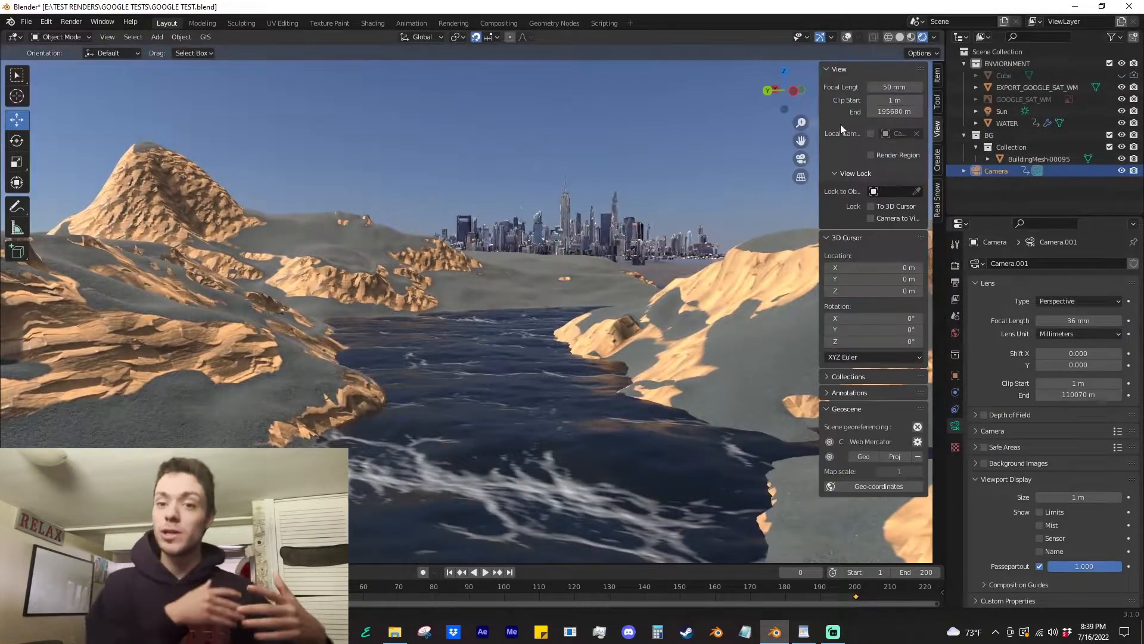
key("n")
Step: Select the distant city mesh and frame it in the viewport
middle_click_drag(694, 298, 649, 297)
left_click(623, 293)
key("KP_Decimal")
scroll(606, 164, "down", 4)
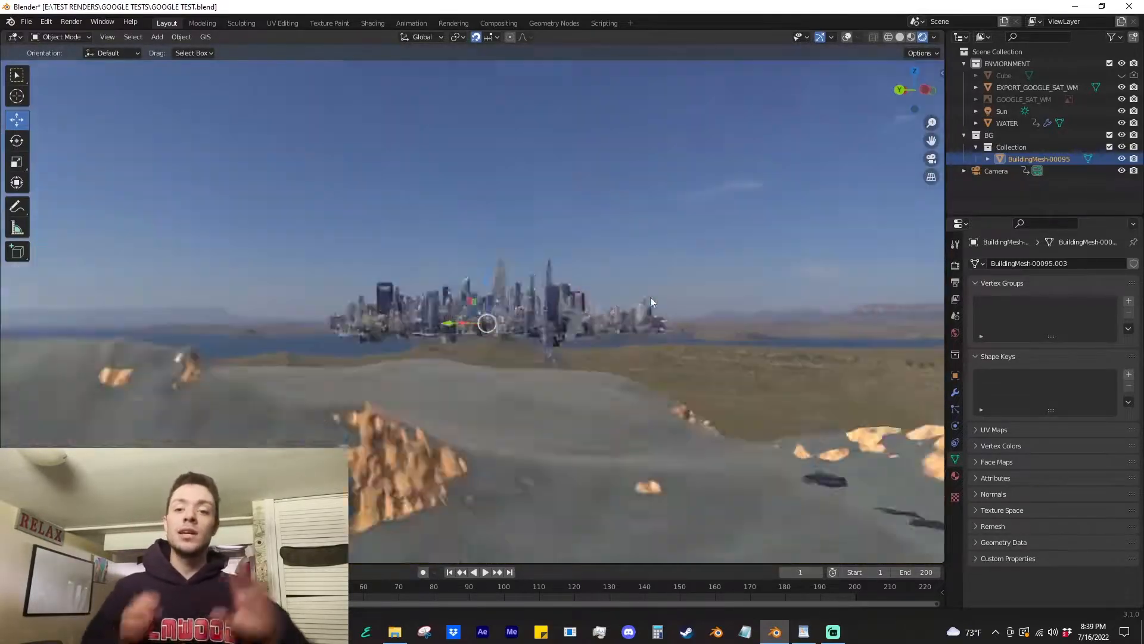
Step: Play the animation through the camera, zoomed in on the skyline, to examine the building surfaces
key("KP_0")
key("space")
key("space")
scroll(495, 288, "up", 14)
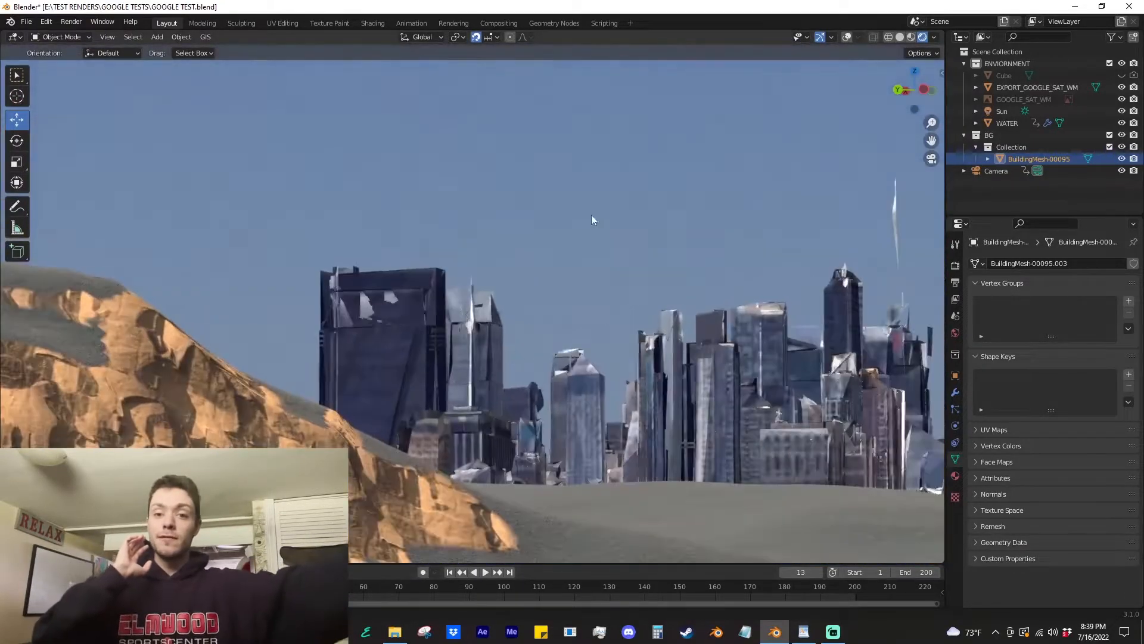
key("space")
key("space")
Step: Set the camera's clip start to 100 m and return to the full camera view
left_click(996, 171)
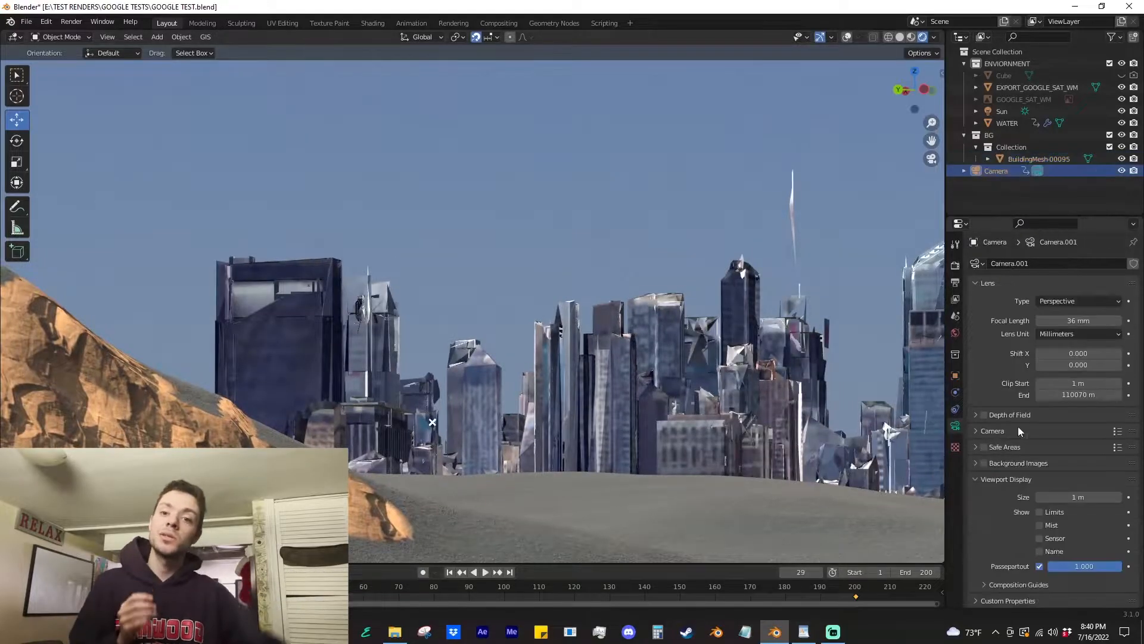
left_click_drag(1076, 383, 1102, 383)
left_click(1077, 384)
type("100")
key("Return")
middle_click_drag(625, 358, 599, 398)
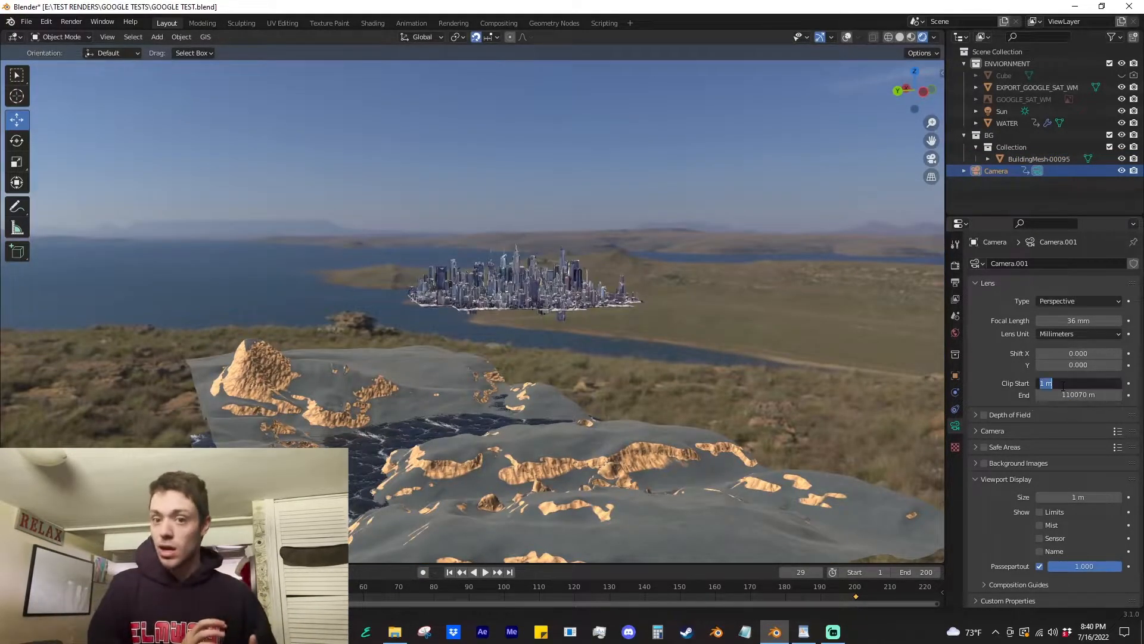
type("100")
key("Return")
middle_click_drag(661, 357, 682, 323)
key("KP_0")
scroll(682, 323, "down", 7)
mouse_move(1075, 383)
left_mouse_down()
mouse_move(1097, 383)
mouse_move(1078, 382)
left_mouse_up()
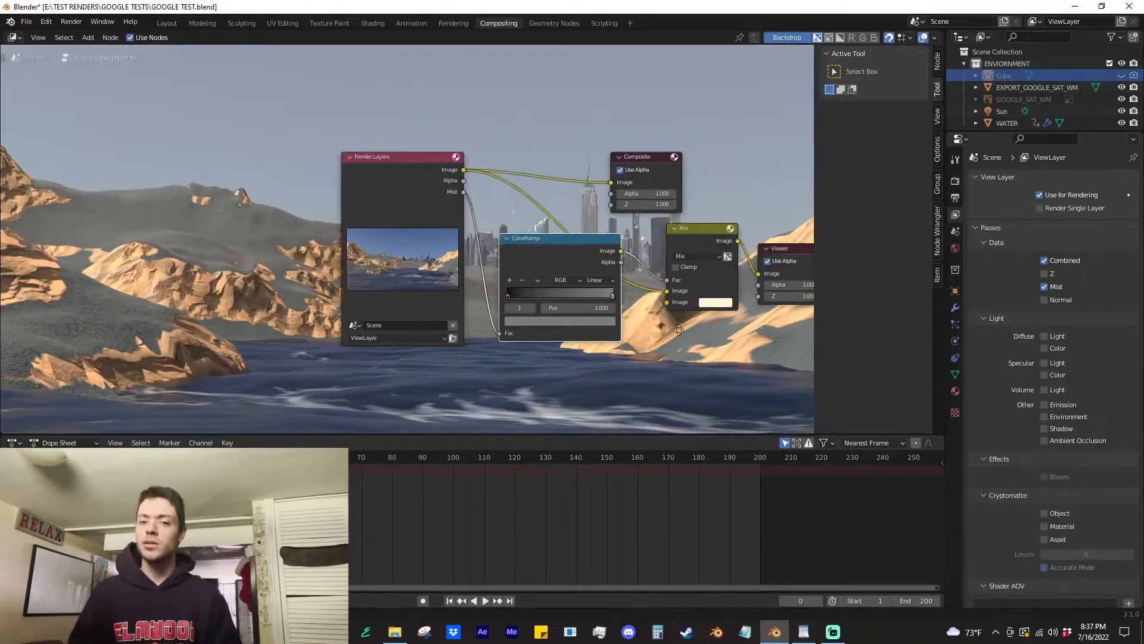
Step: Place the Composite node after the Mix node, render the composited frame and inspect it at different zooms
left_click_drag(663, 190, 806, 208)
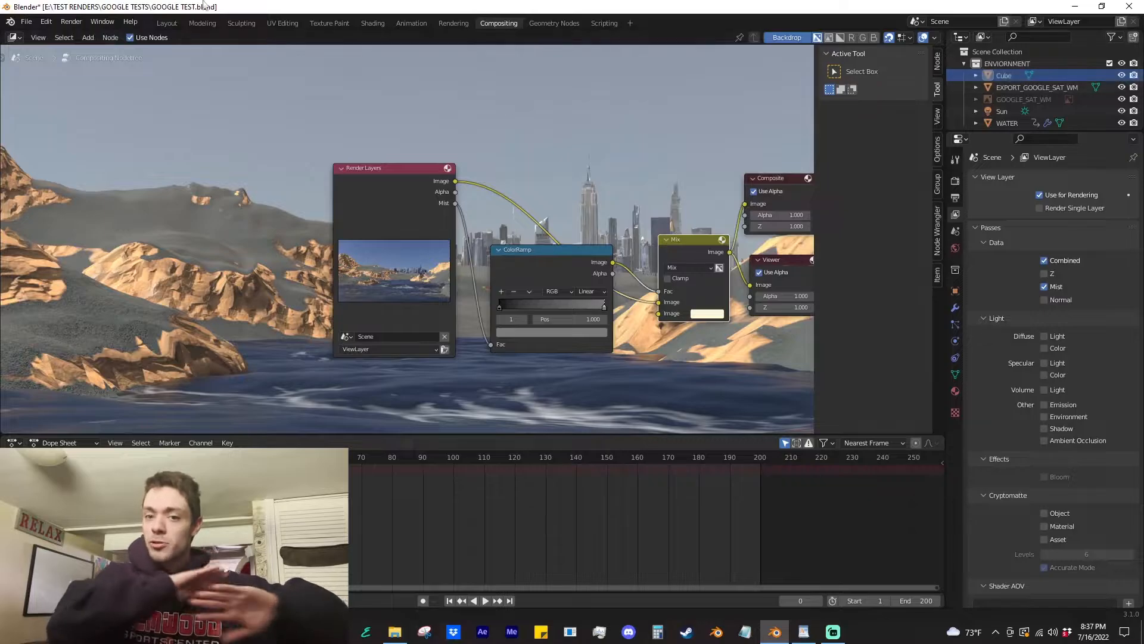
key("F12")
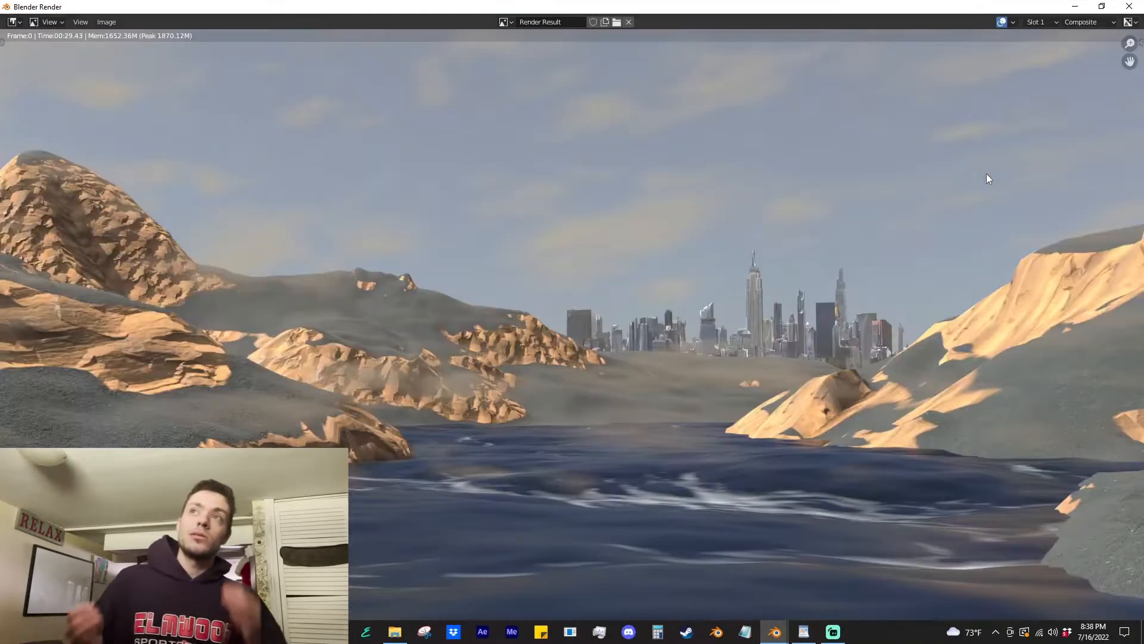
scroll(939, 203, "down", 1)
scroll(575, 312, "down", 2)
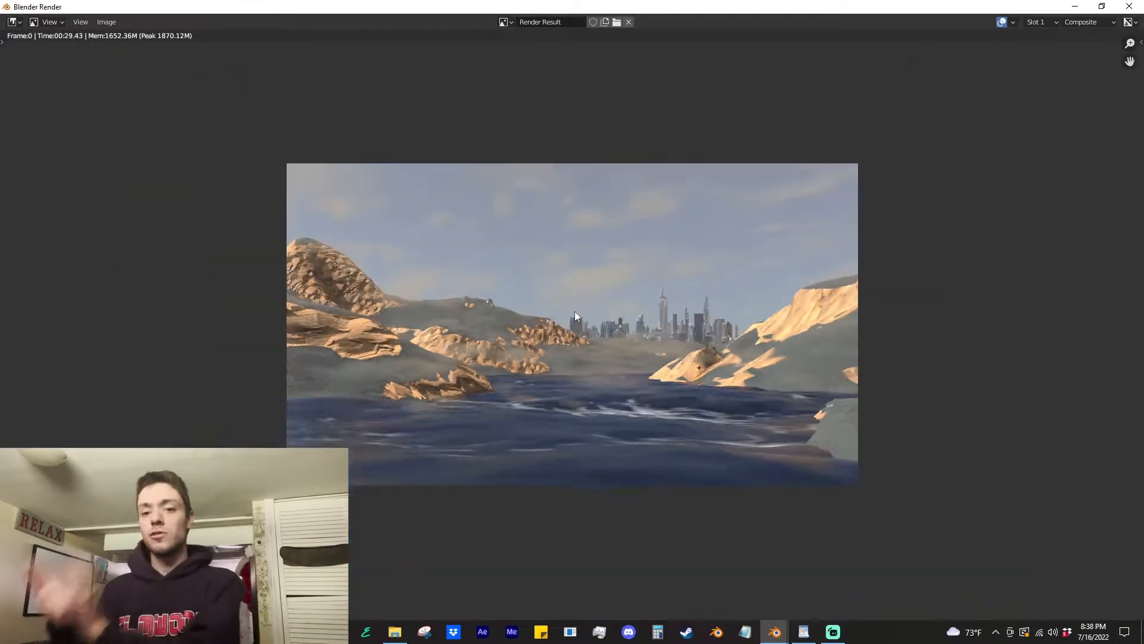
scroll(595, 299, "up", 4)
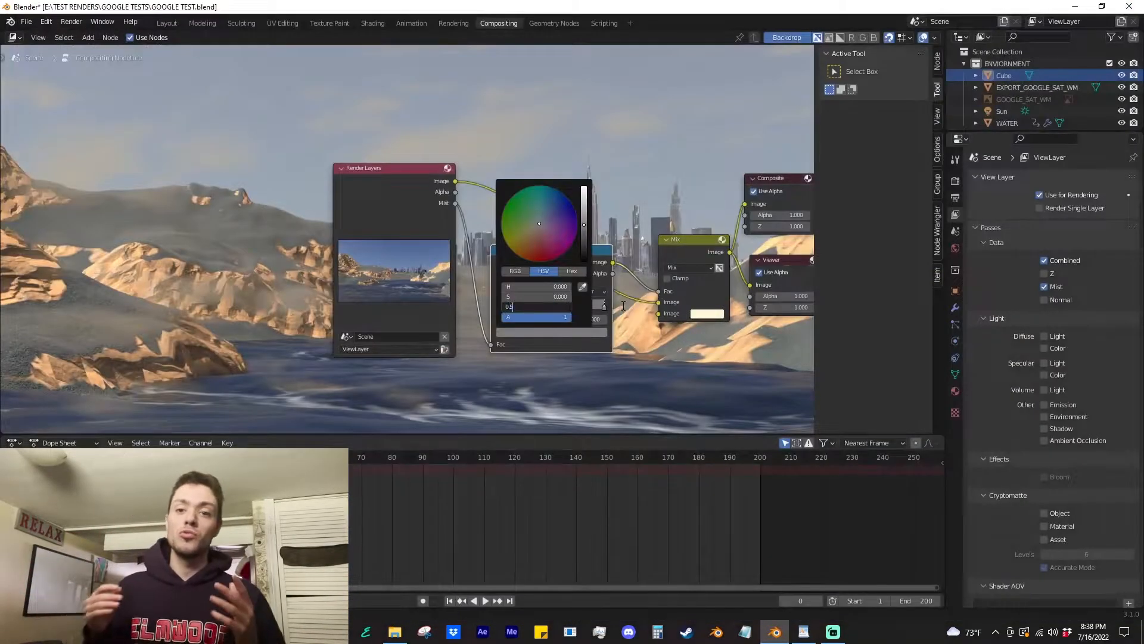
Step: Set the ColorRamp end stop's value to 0.5 and the Mix colour's saturation to 0
key("Return")
left_click(706, 315)
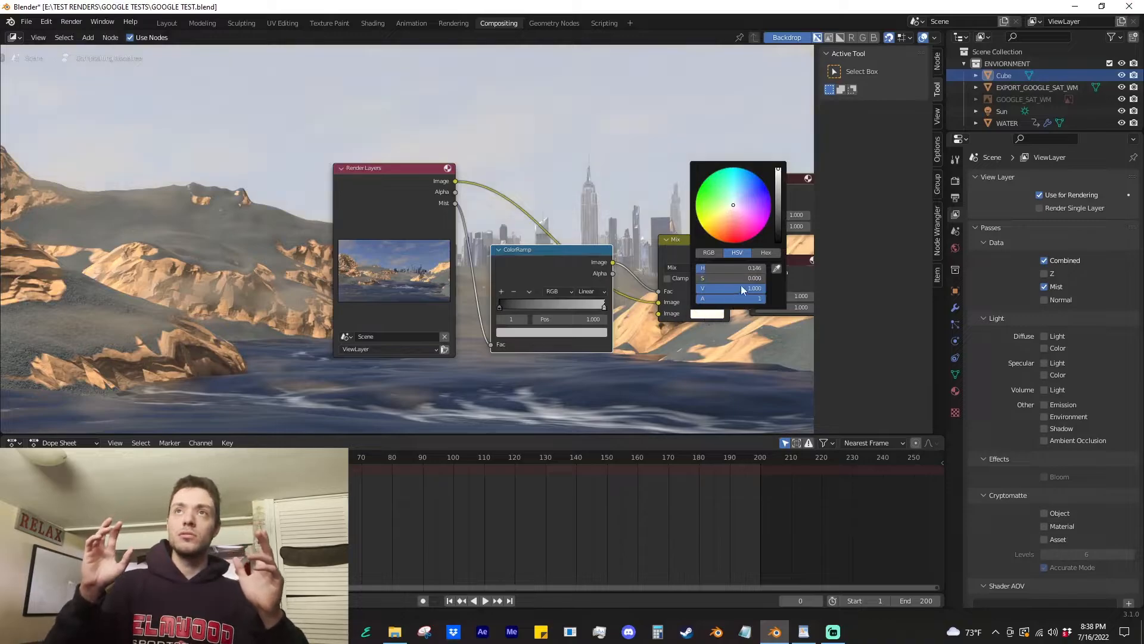
Step: Render the frame again, fit the whole image in view, and close the render window
key("F12")
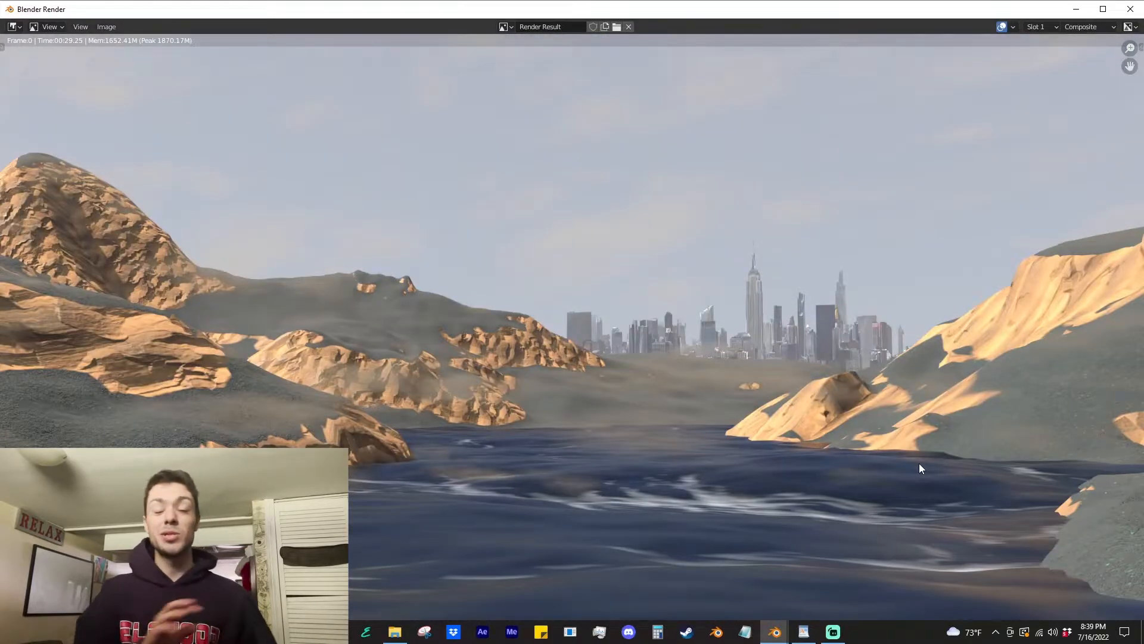
key("Home")
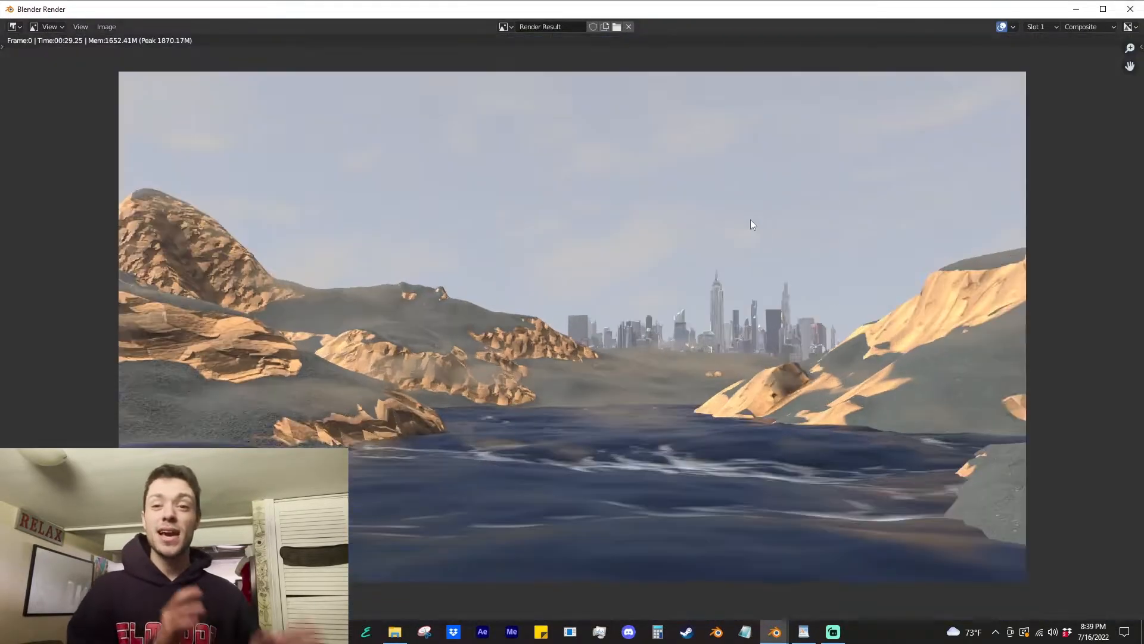
left_click(1130, 9)
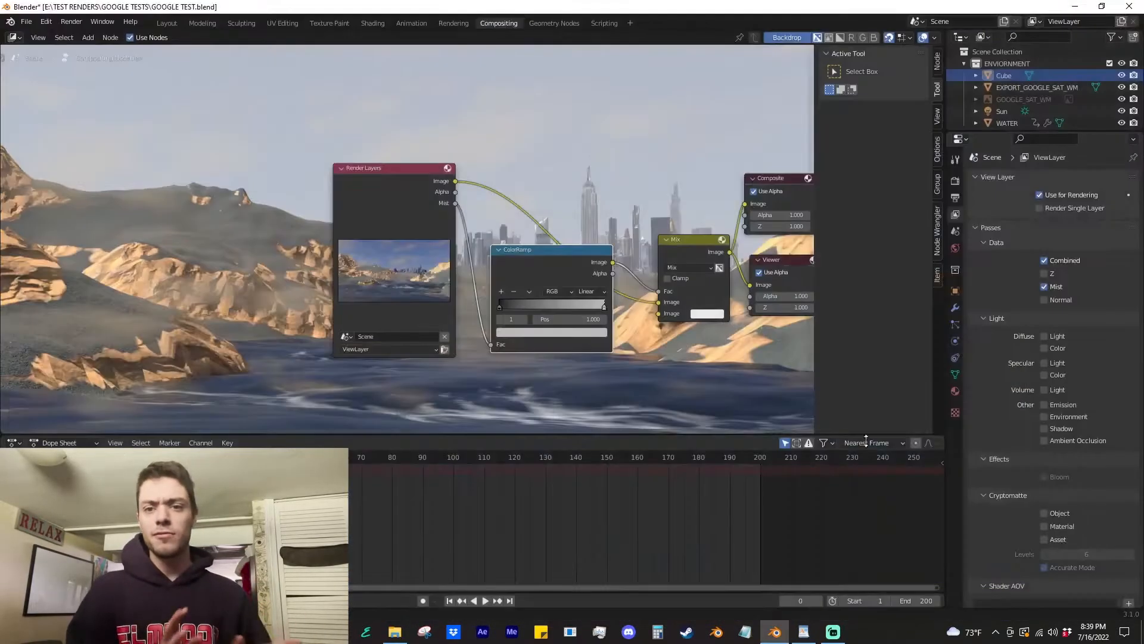
Step: Switch to the Layout workspace, hide the Cube in the viewport and show the scene with rendered shading
left_click(167, 23)
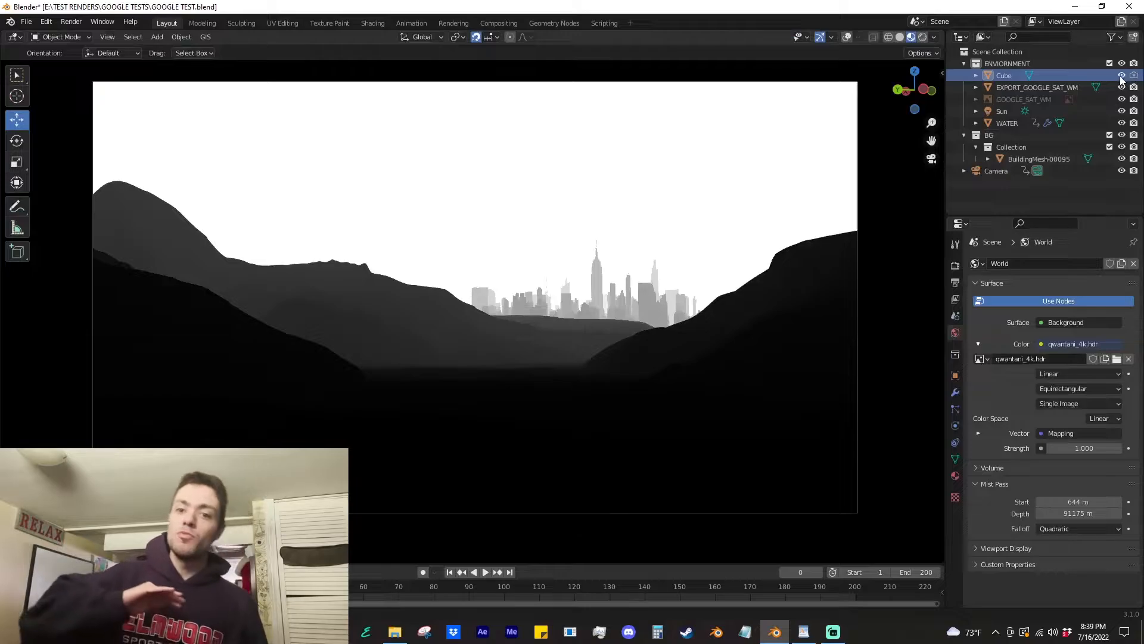
left_click(1121, 76)
left_click(936, 39)
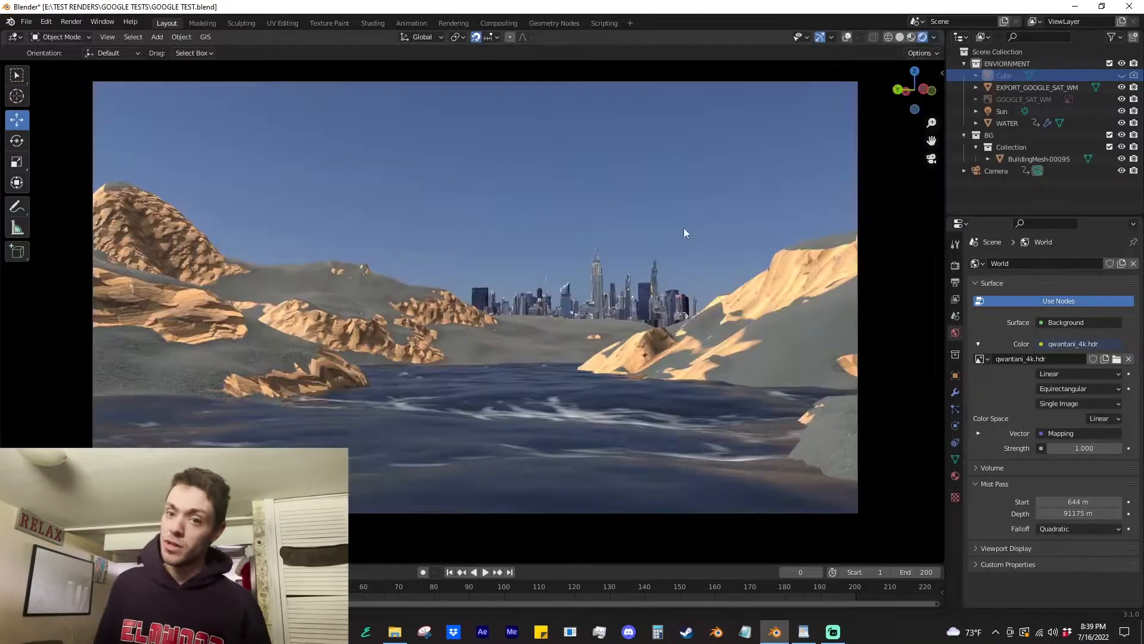
Step: Select the camera and set its clip start to 1 m
left_click(997, 171)
left_click(956, 426)
double_click(1078, 383)
type("1")
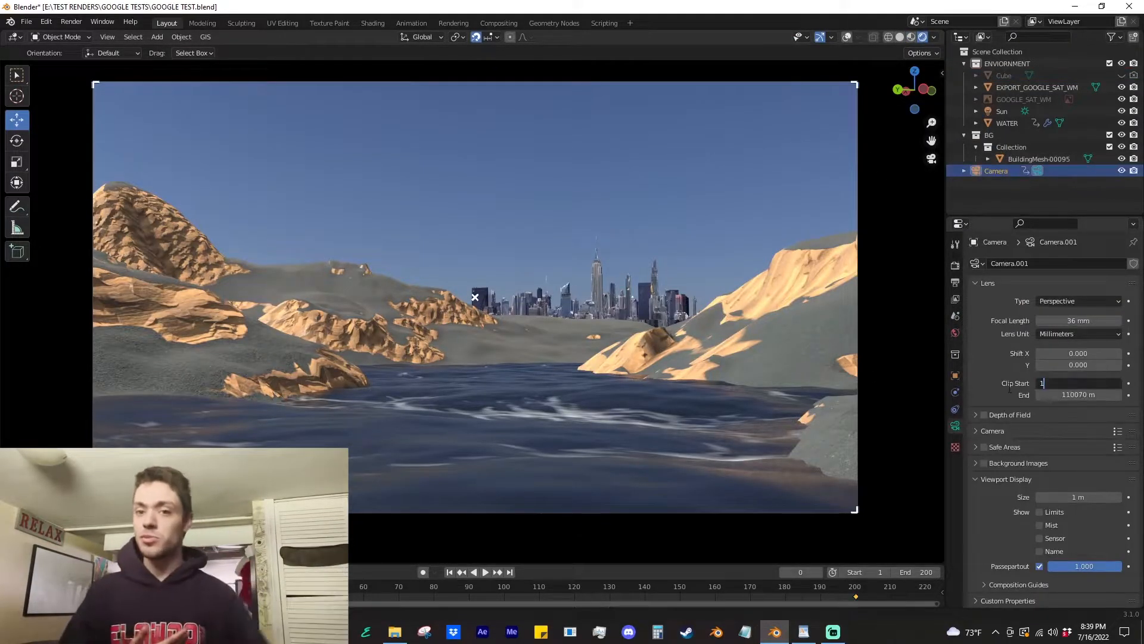
key("Return")
Step: Set the viewport's own clip start to 1 m as well
middle_click_drag(679, 339, 683, 338)
key("KP_0")
key("n")
left_click(940, 134)
double_click(896, 100)
type("1")
key("Return")
key("n")
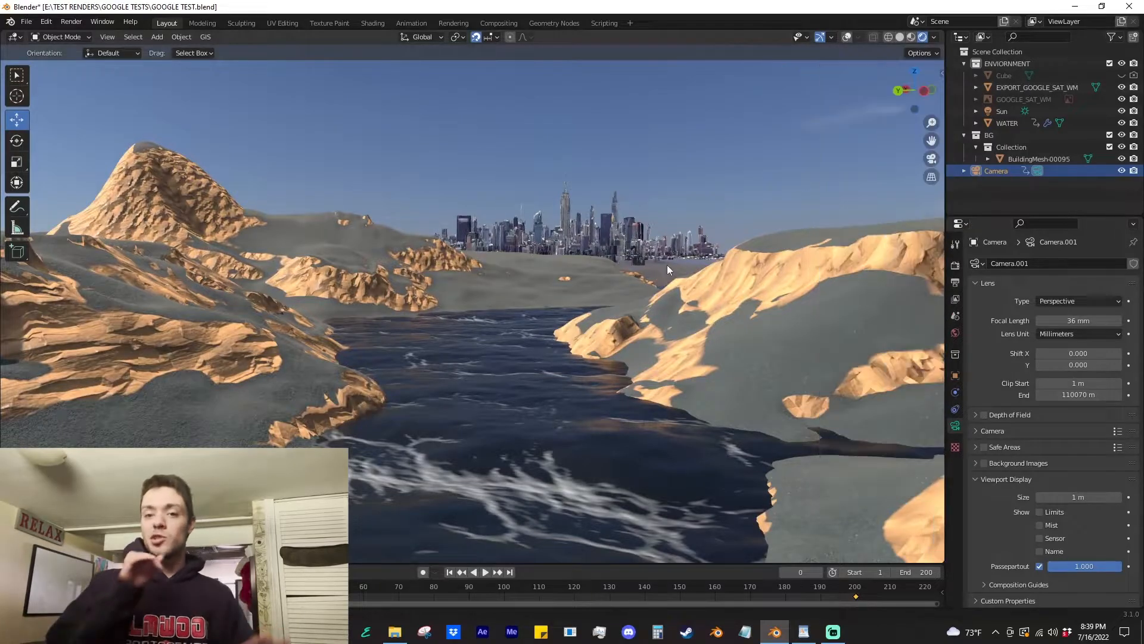
Step: Select the distant city mesh, inspect it from outside the camera and return to the camera view
middle_click_drag(667, 265, 678, 234)
left_click(612, 303)
key("KP_Decimal")
middle_click_drag(612, 287, 602, 345)
scroll(605, 508, "down", 2)
key("KP_0")
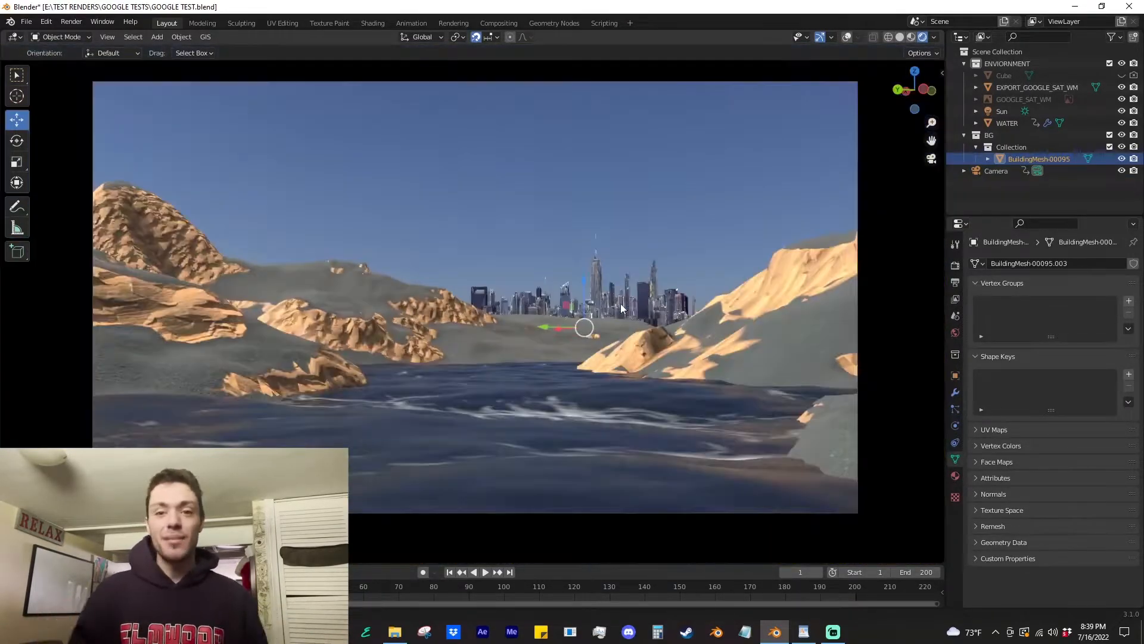
Step: Play the animation in short bursts and examine the distant building surfaces close up through the camera
key("space")
key("space")
scroll(484, 292, "up", 12)
middle_click_drag(536, 188, 515, 356, "shift")
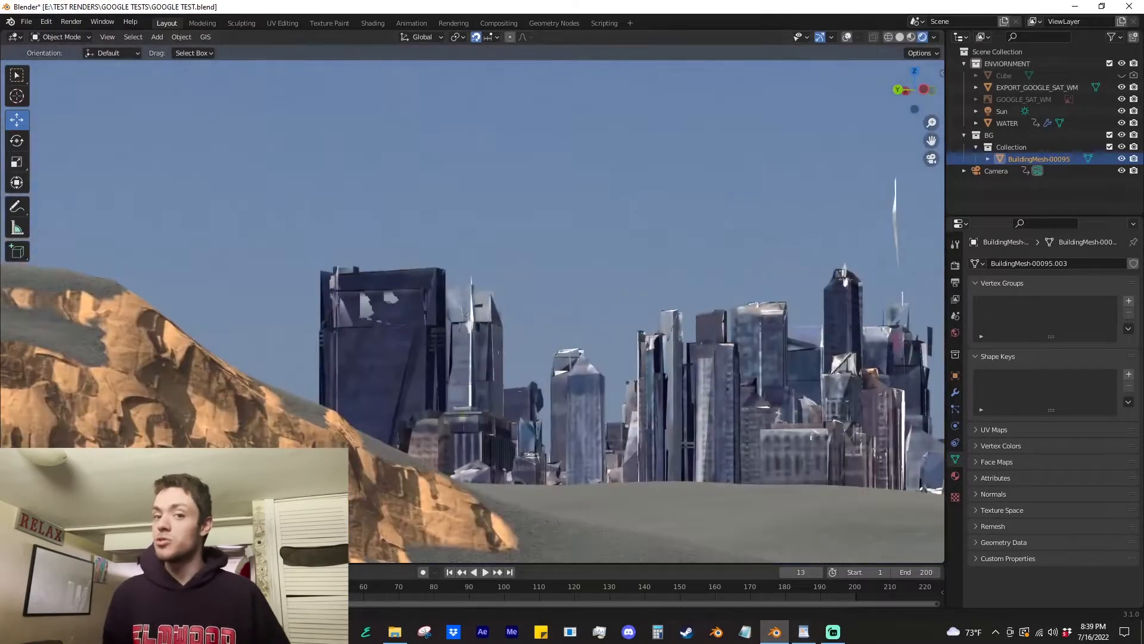
key("space")
key("space")
Step: Set the camera's clip start to 100 m and look over the city and terrain from outside the camera
left_click(1004, 171)
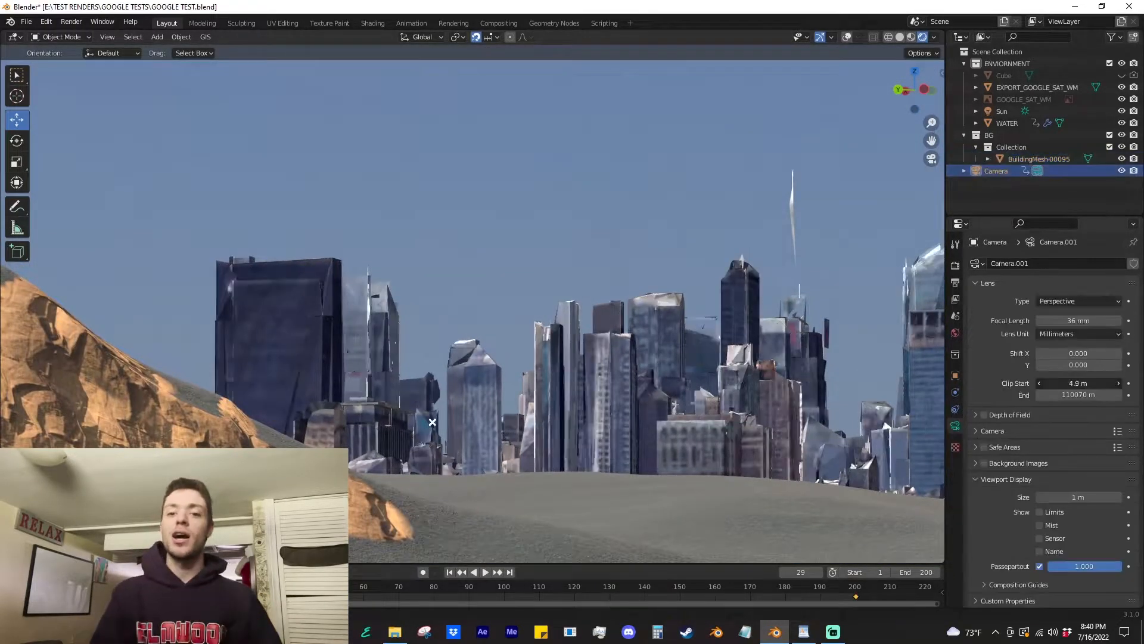
left_click_drag(1078, 384, 1114, 383)
middle_click_drag(650, 364, 652, 391)
scroll(651, 391, "down", 3)
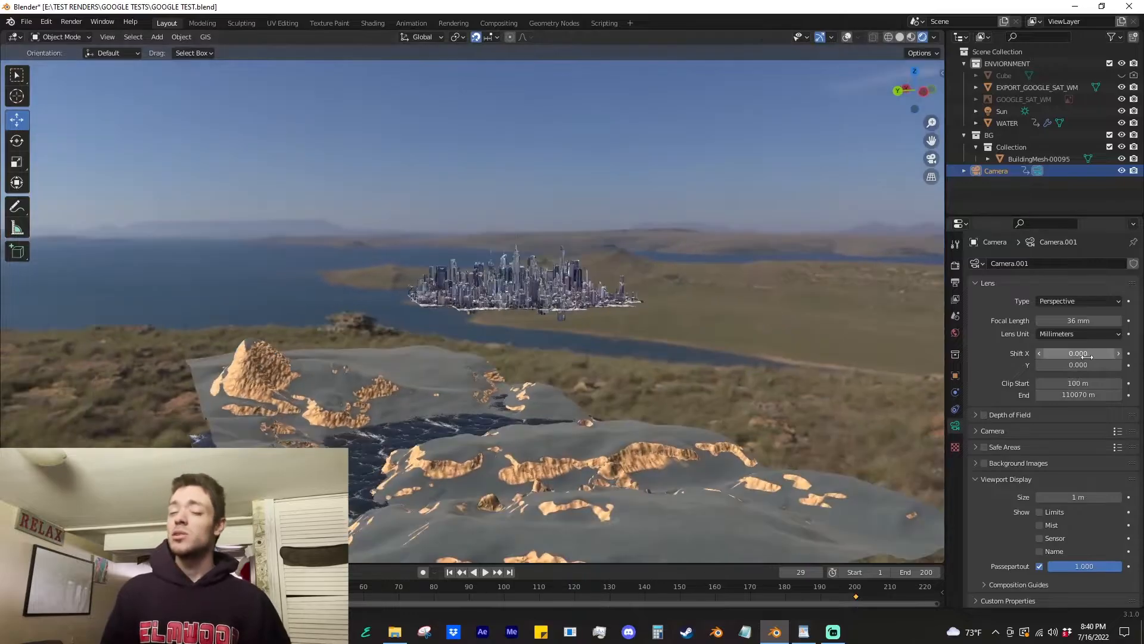
double_click(1075, 386)
type("100")
key("Return")
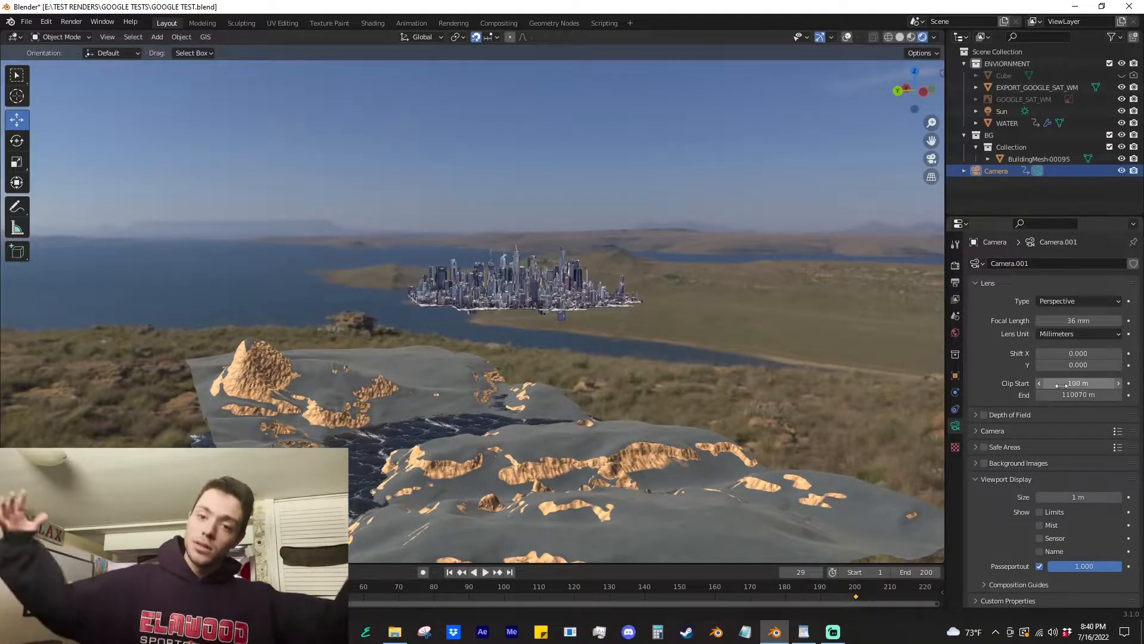
Step: Return to the full camera view and raise the camera's clip start value
key("KP_0")
scroll(682, 323, "down", 13)
scroll(682, 323, "up", 2)
left_click_drag(1078, 381, 1115, 381)
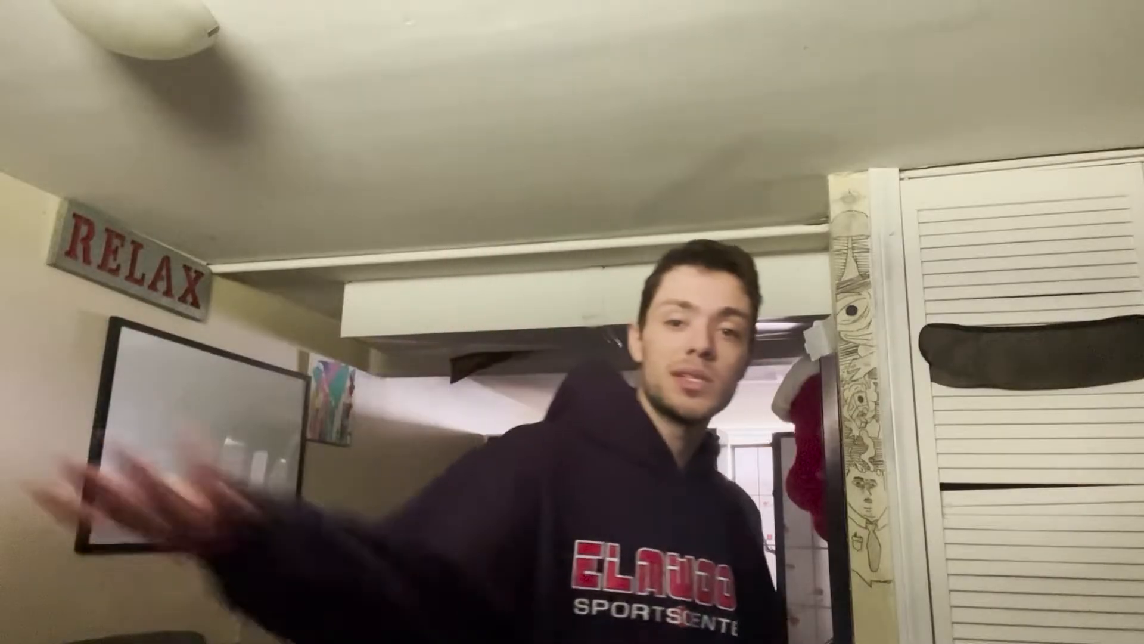